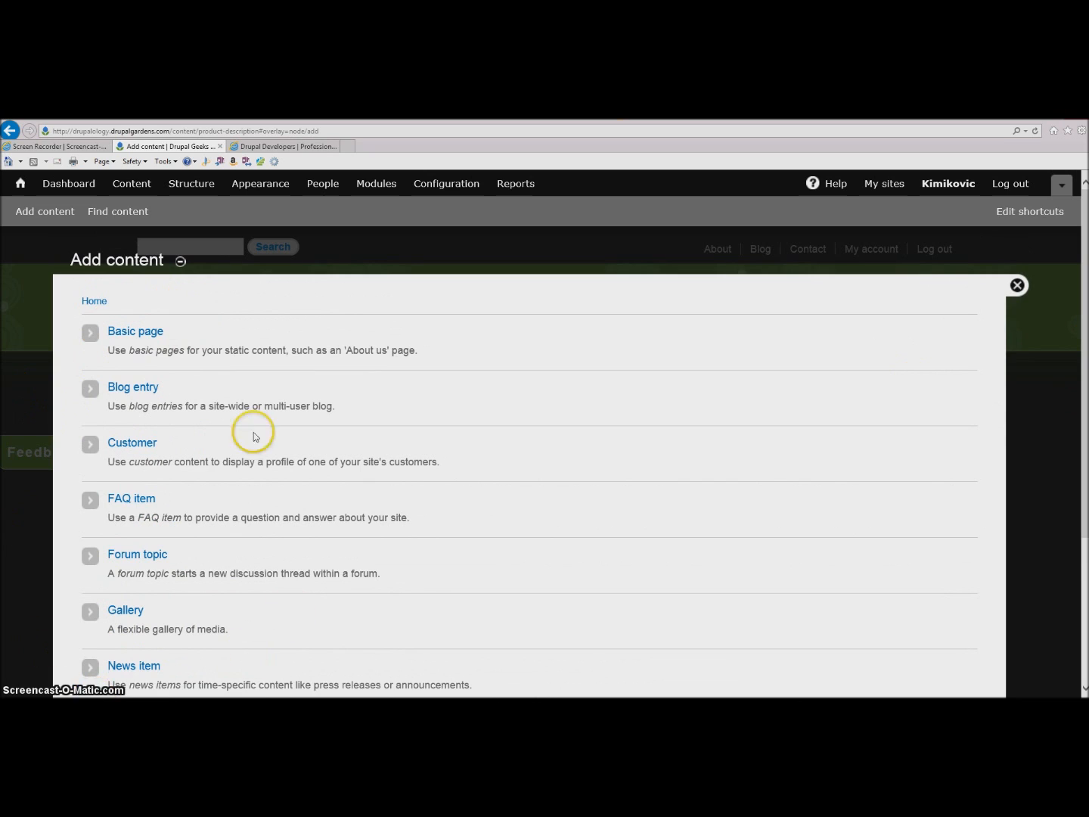
- Start a new Basic page and title it "Drupal Geeks"
left_click(138, 336)
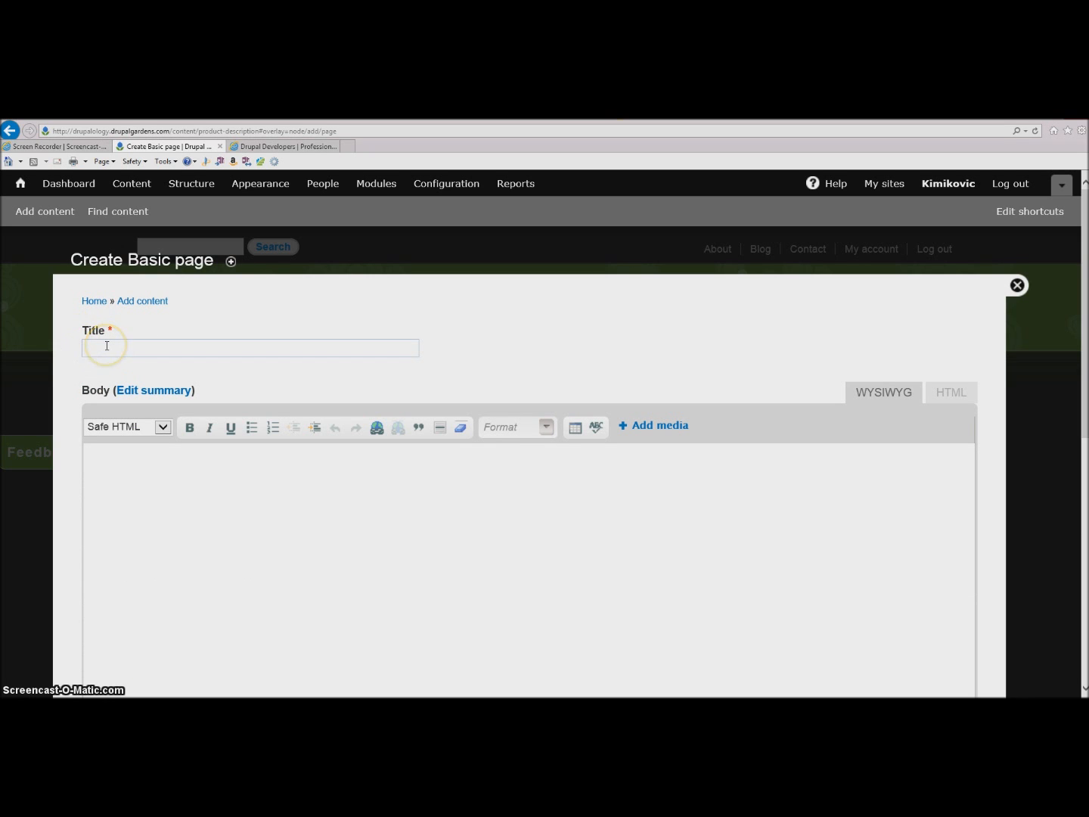
left_click(106, 345)
type("Drupal Geeks")
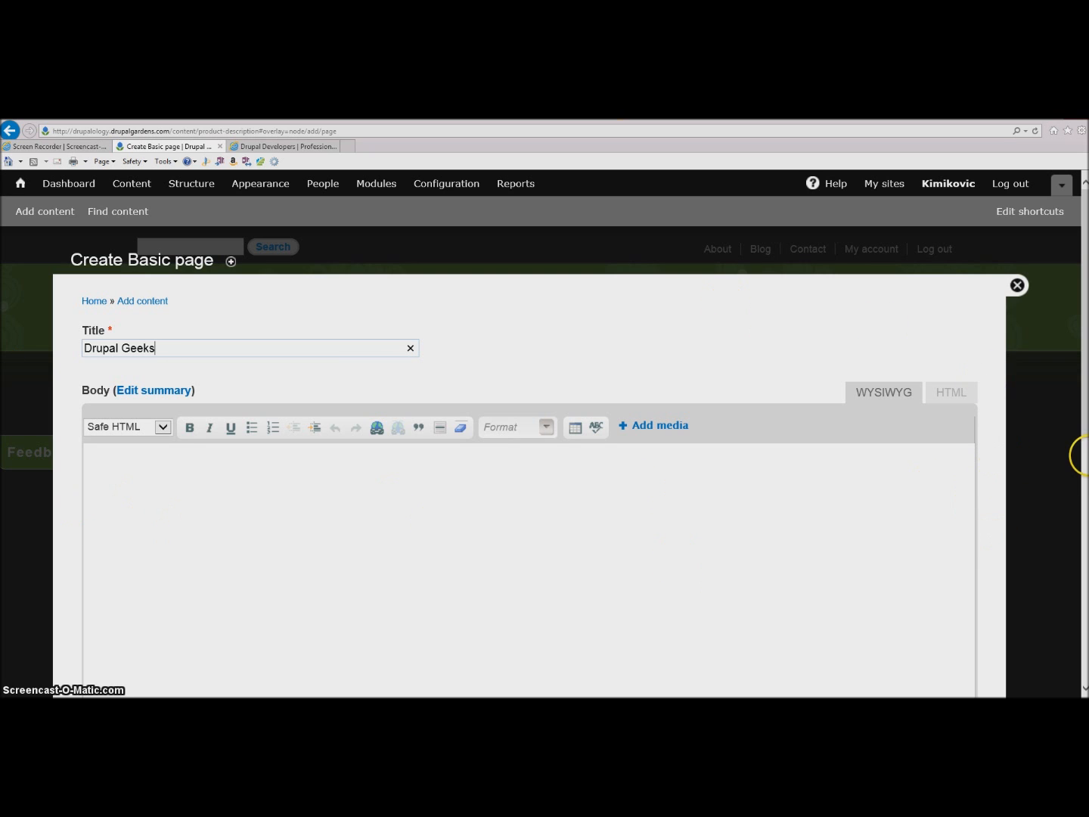
- Set the body's text format to Plain text and paste the copied paragraph about hiring the right Drupal developer
left_click_drag(1085, 395, 1086, 439)
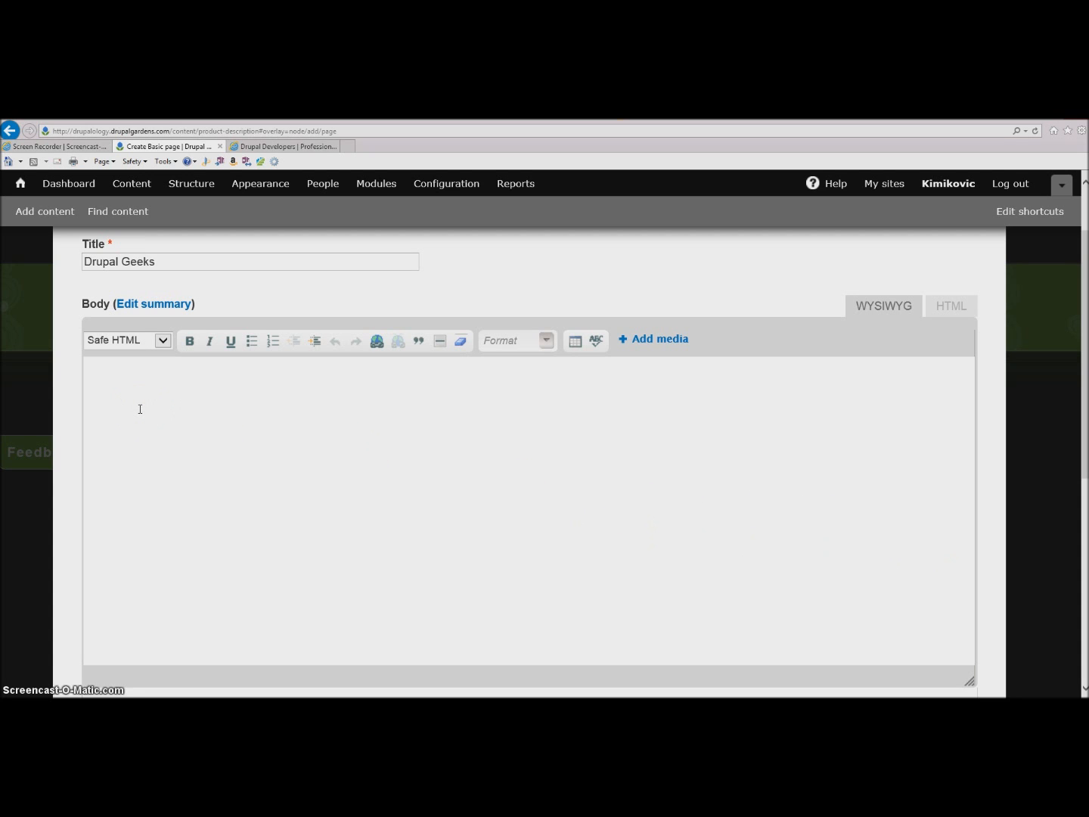
left_click(104, 383)
left_click(104, 372)
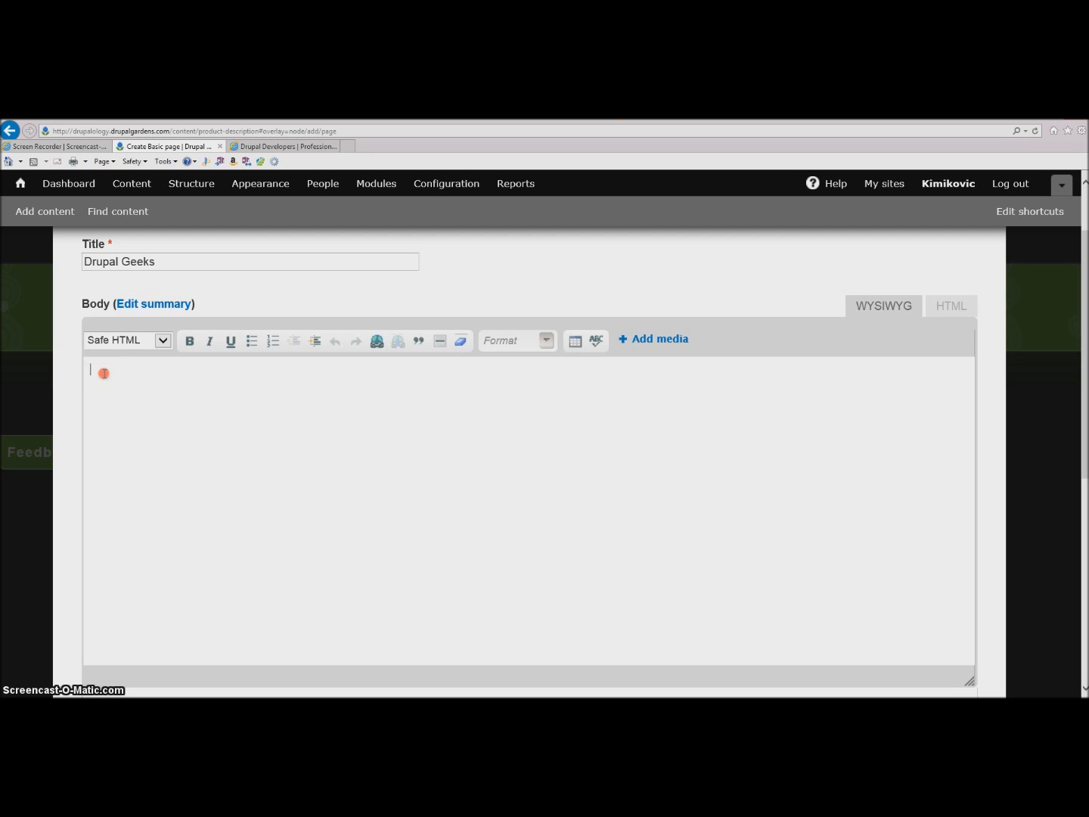
left_click(163, 340)
left_click(148, 376)
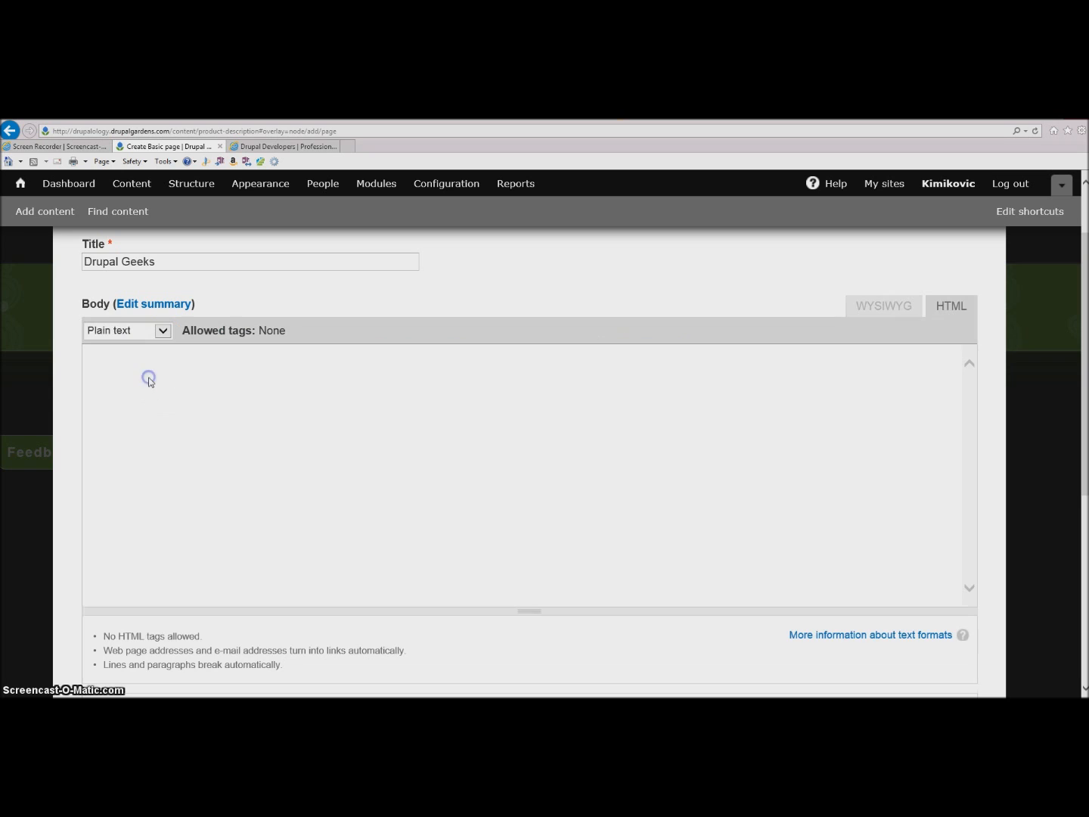
right_click(125, 369)
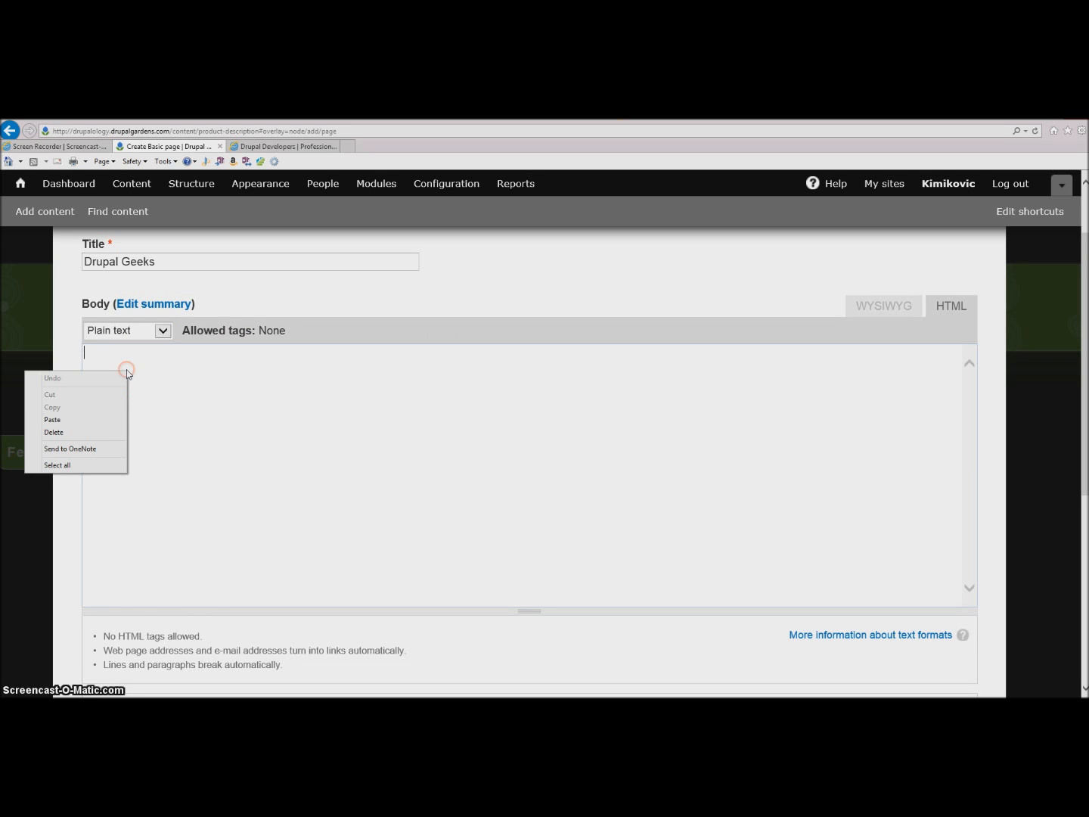
left_click(104, 420)
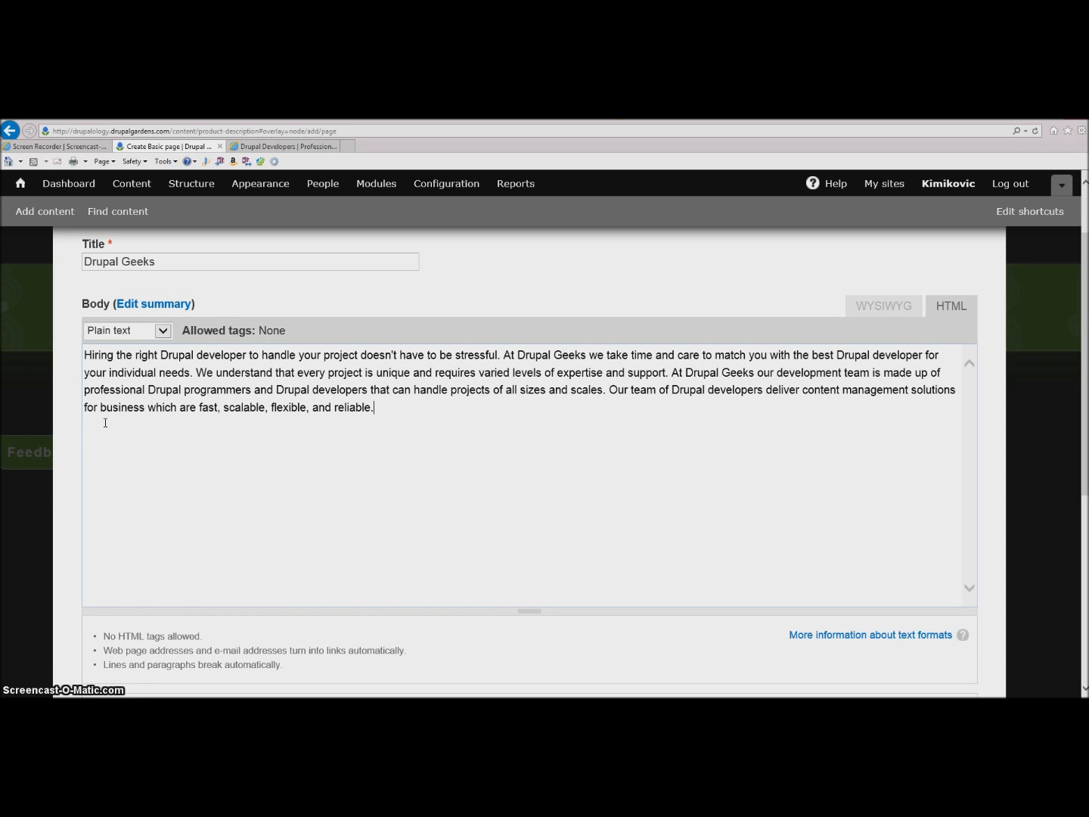
- Switch the body's text format to Safe HTML and review the formatting guidelines below the editor
left_click(163, 330)
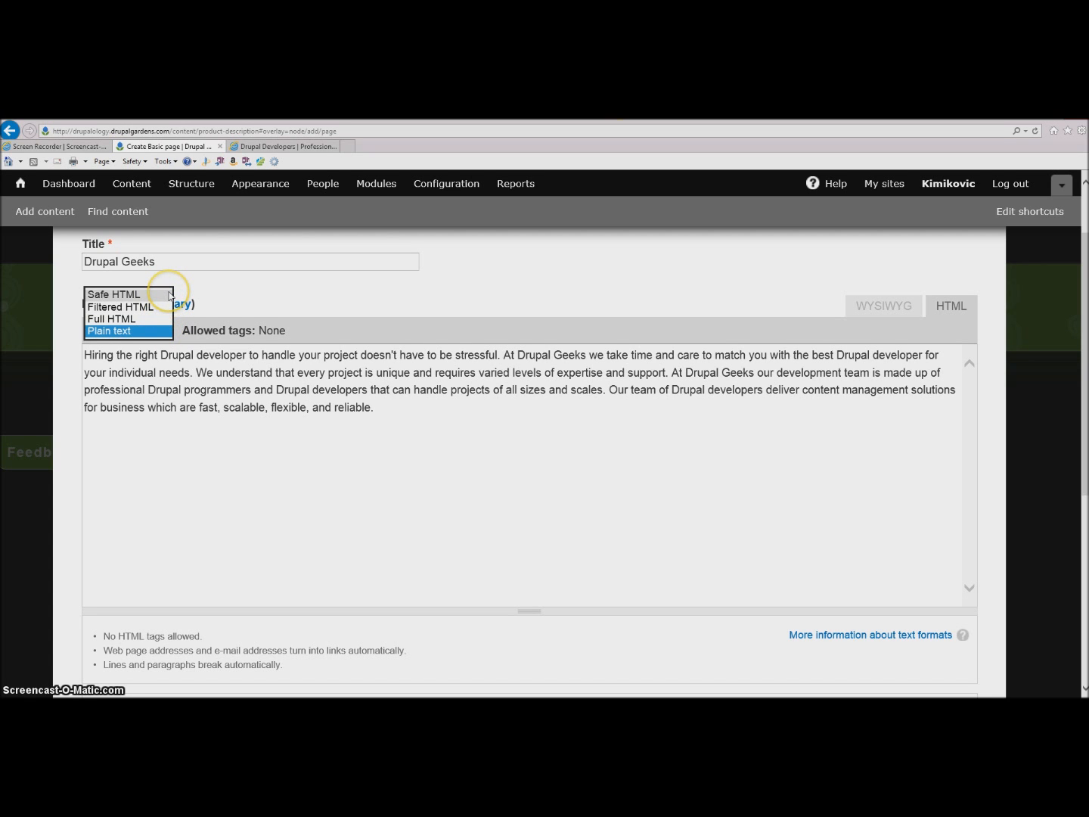
left_click(169, 295)
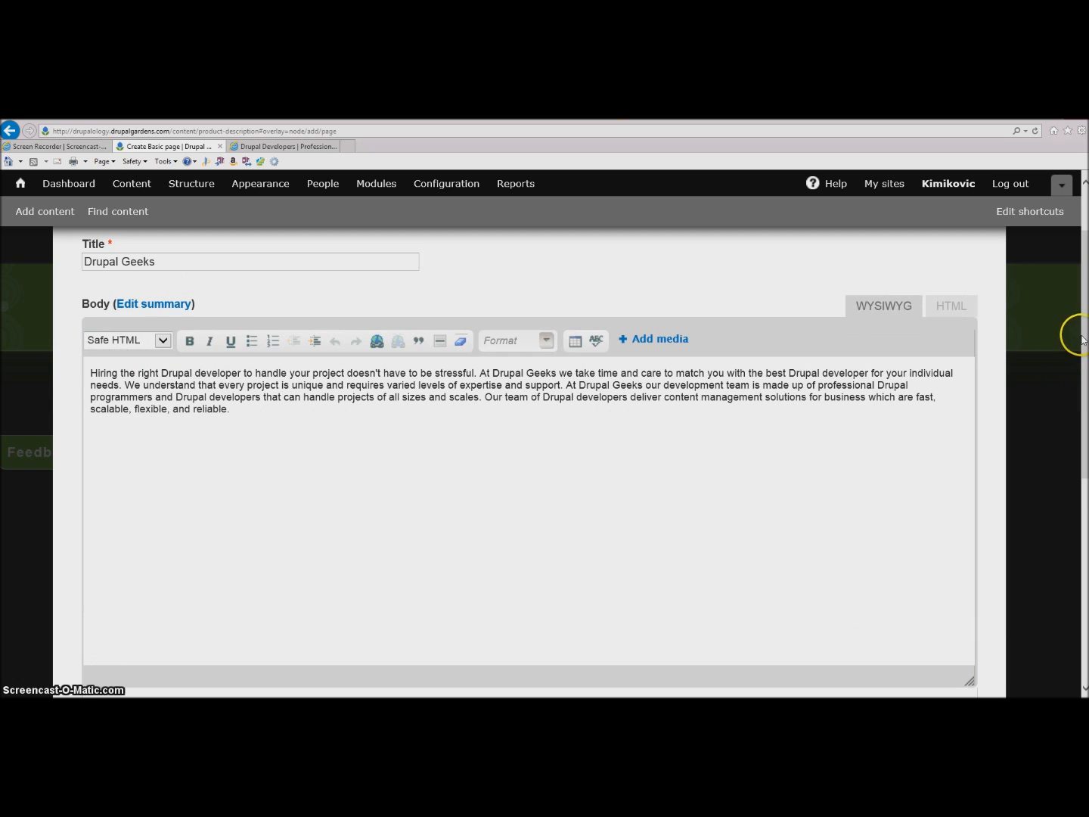
scroll(1082, 341, "down", 2)
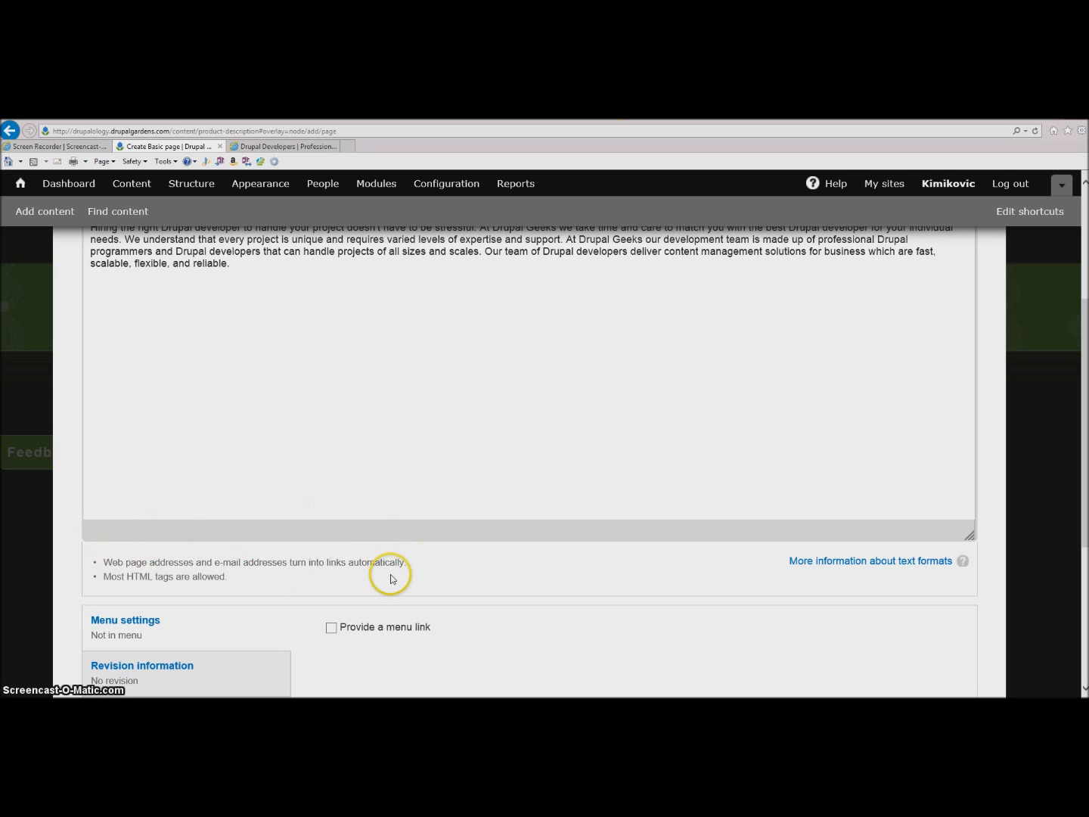
left_click_drag(1079, 520, 1079, 423)
left_click(181, 429)
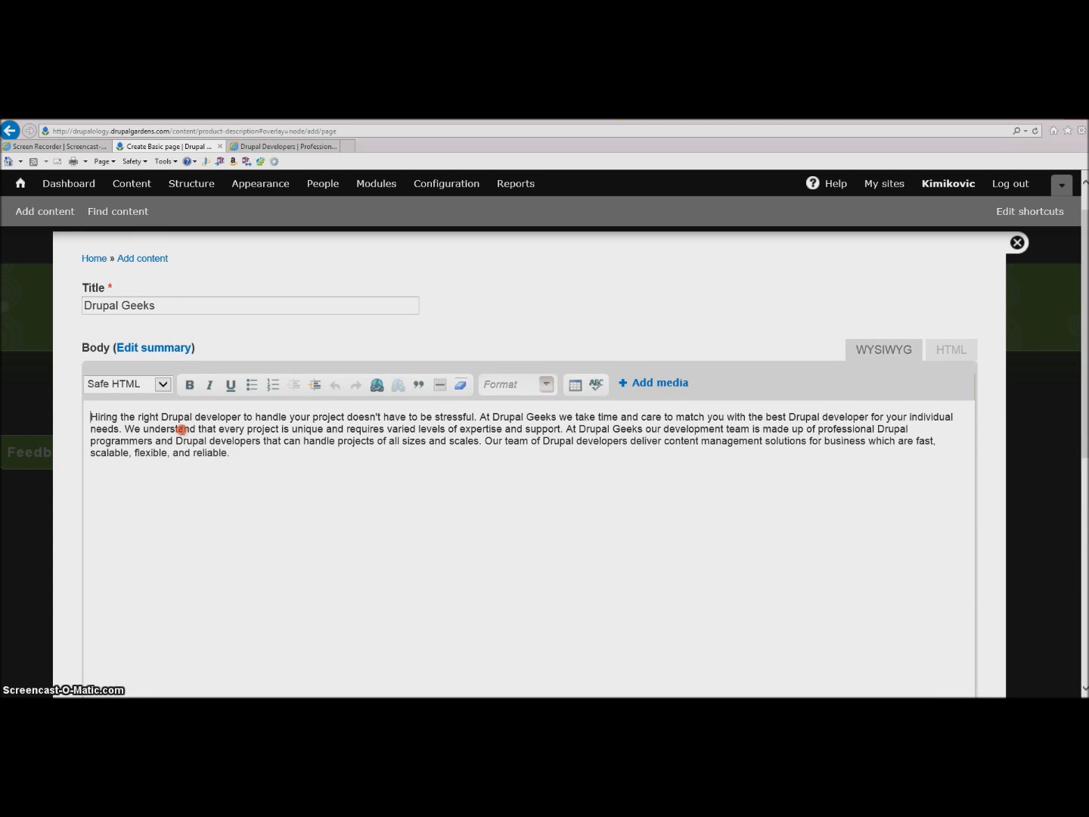
- Switch the body's text format to Filtered HTML and review its allowed HTML tags
left_click(161, 385)
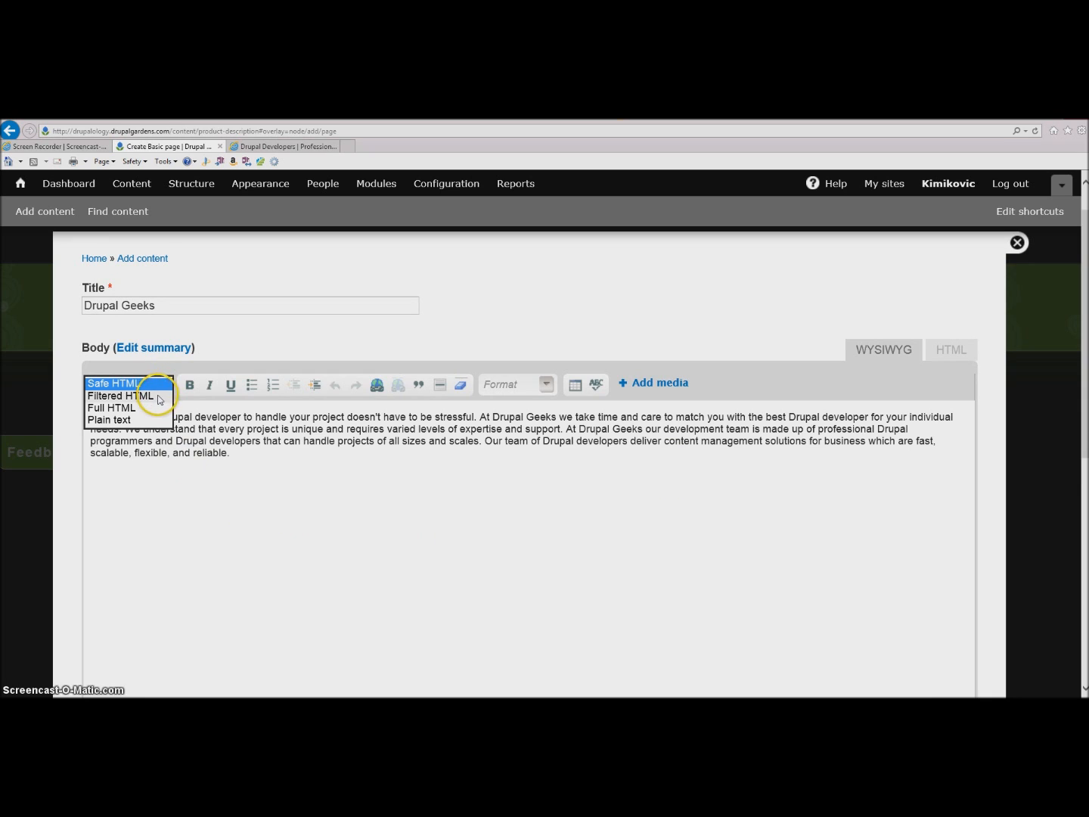
left_click(159, 396)
scroll(1084, 269, "down", 3)
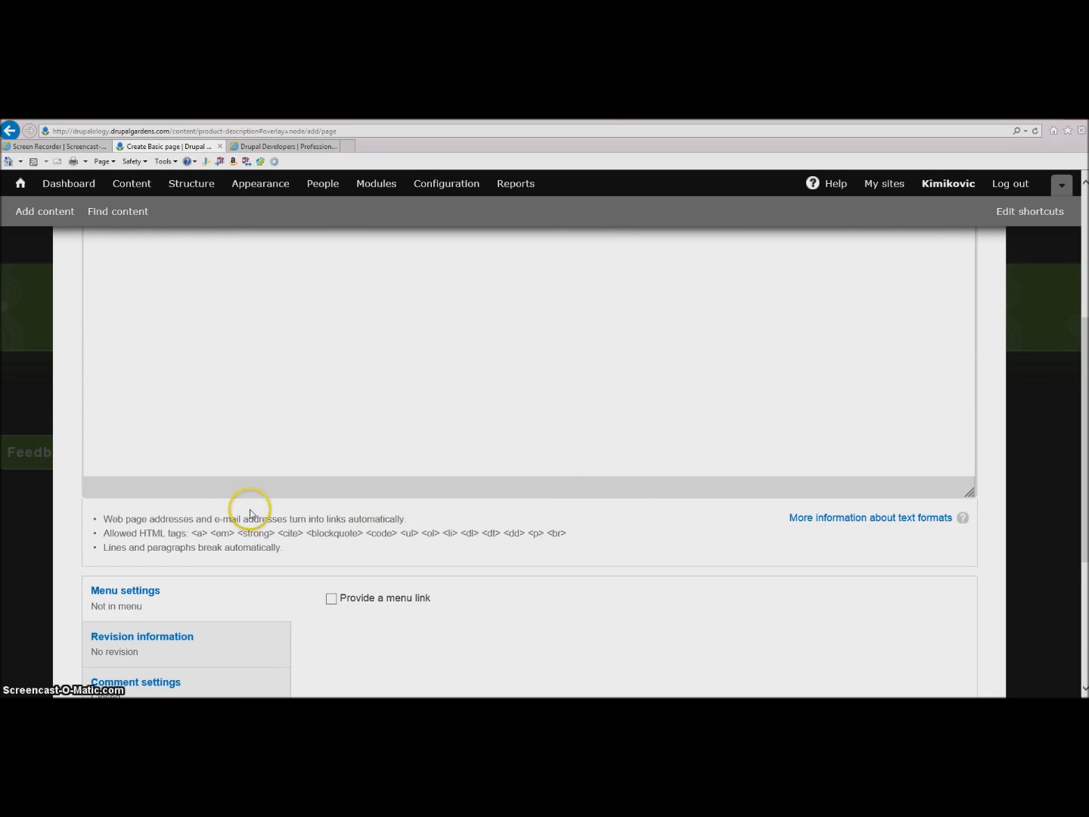
left_click_drag(1083, 472, 1084, 314)
- Set the body's text format to Full HTML
left_click(162, 427)
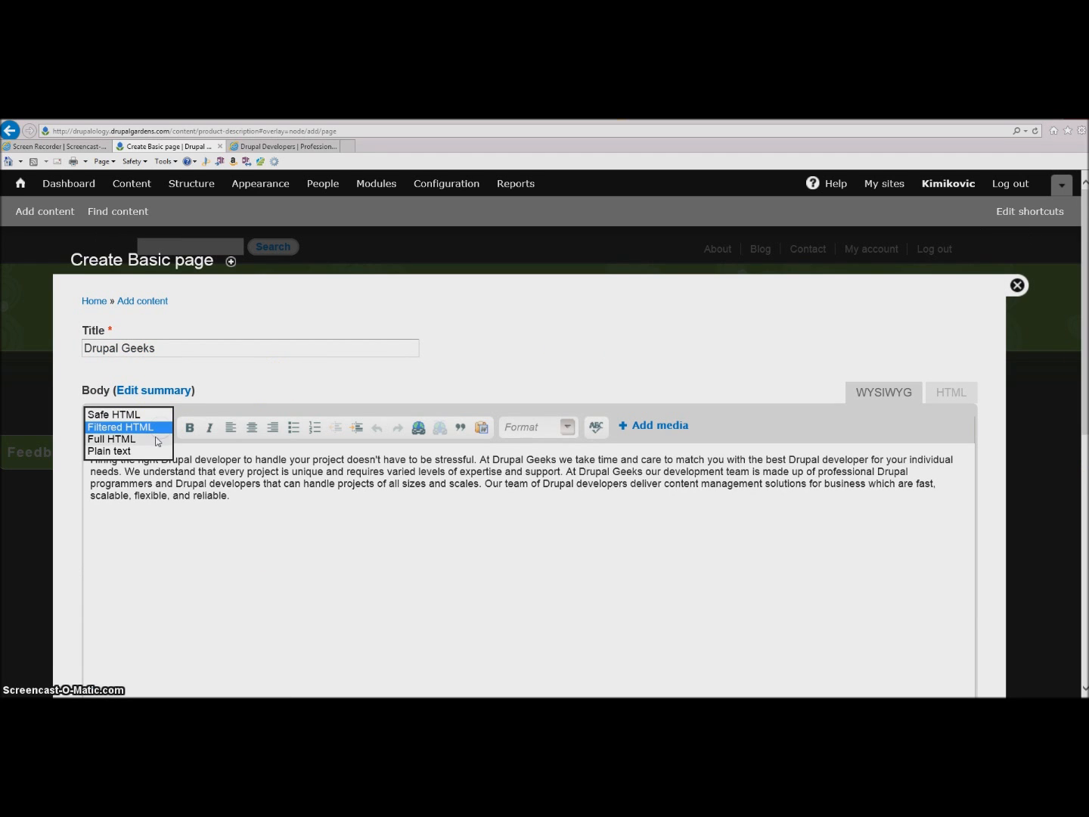
left_click(158, 438)
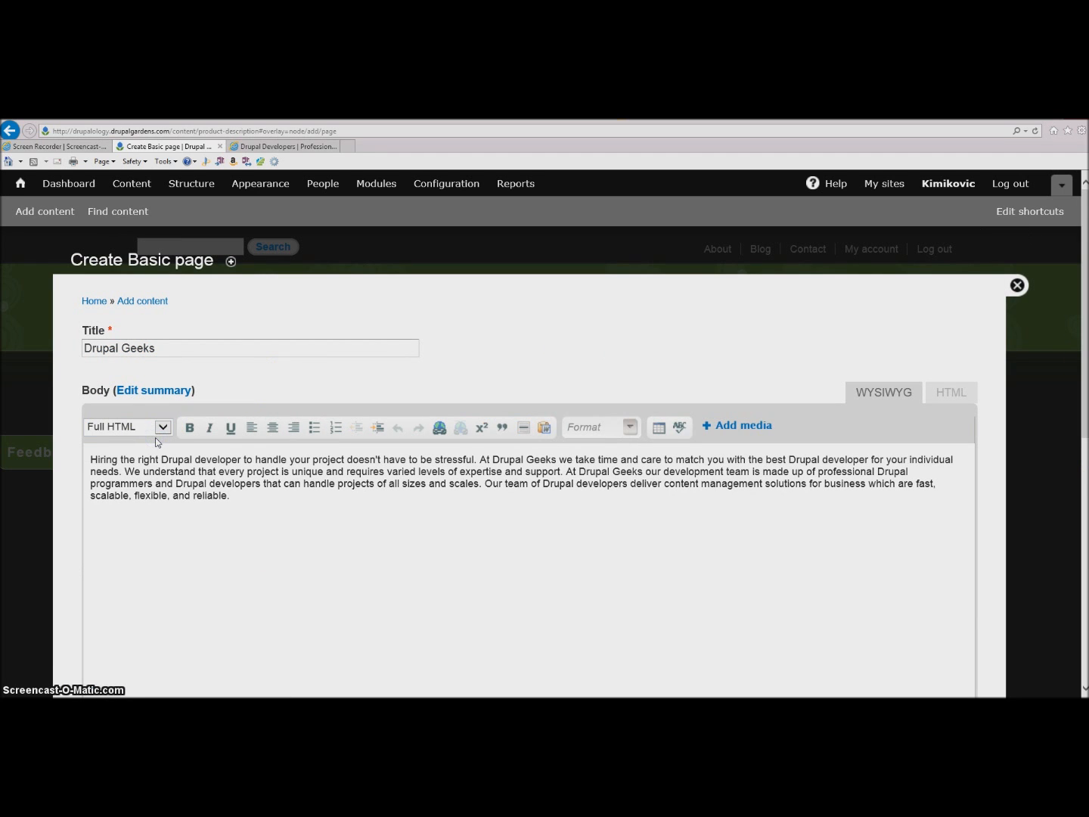
mouse_move(1087, 390)
left_mouse_down()
mouse_move(1086, 602)
mouse_move(1087, 377)
left_mouse_up()
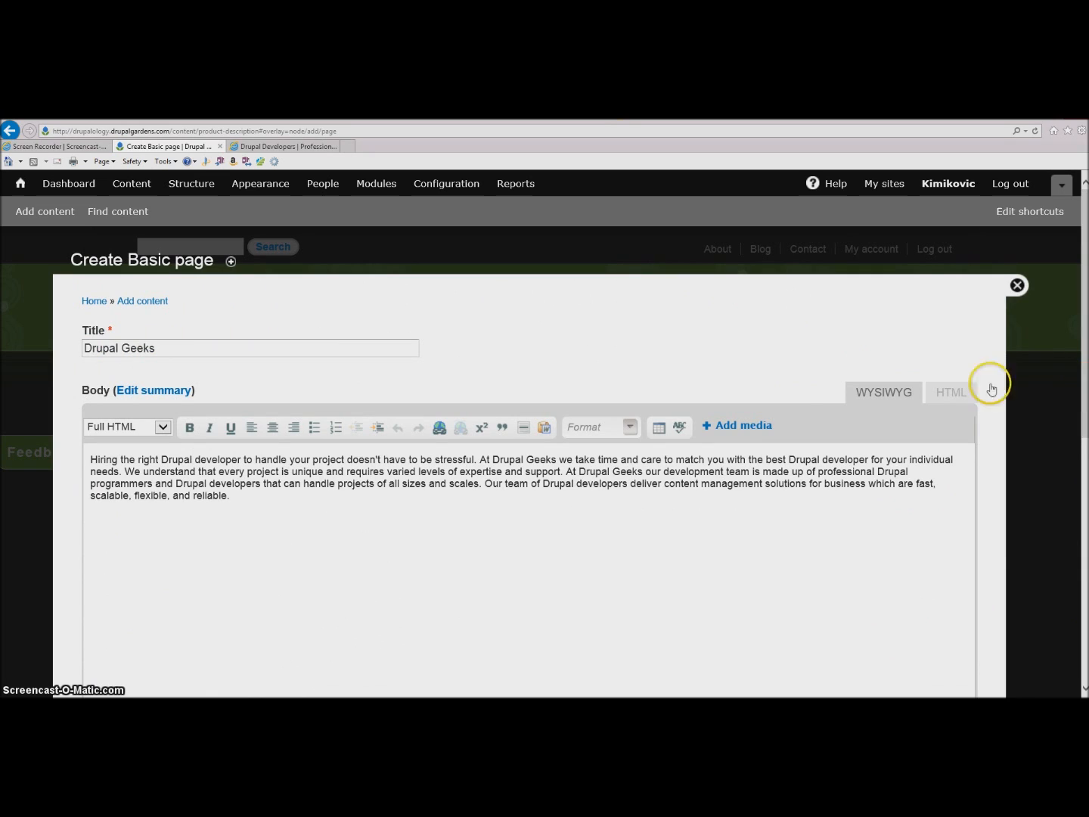
- Upload the photo-drupal image from the Misc. Drupal Graphics folder as new media for the body
left_click(726, 428)
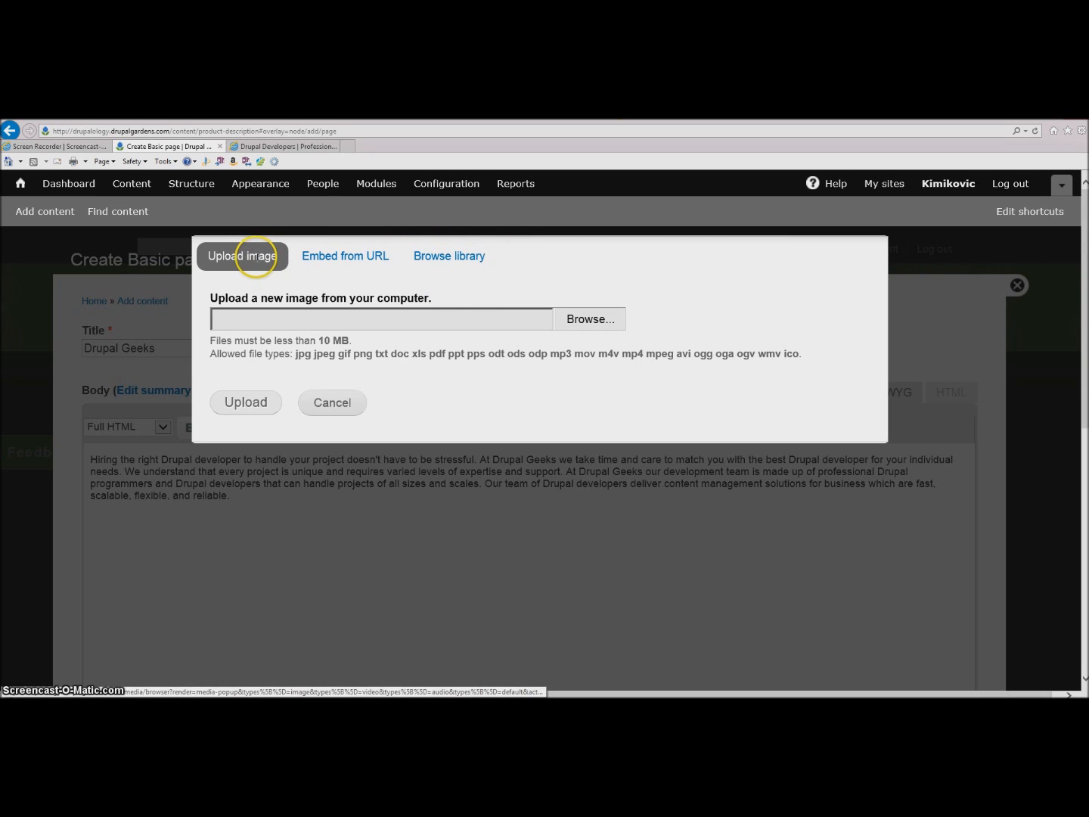
left_click(594, 321)
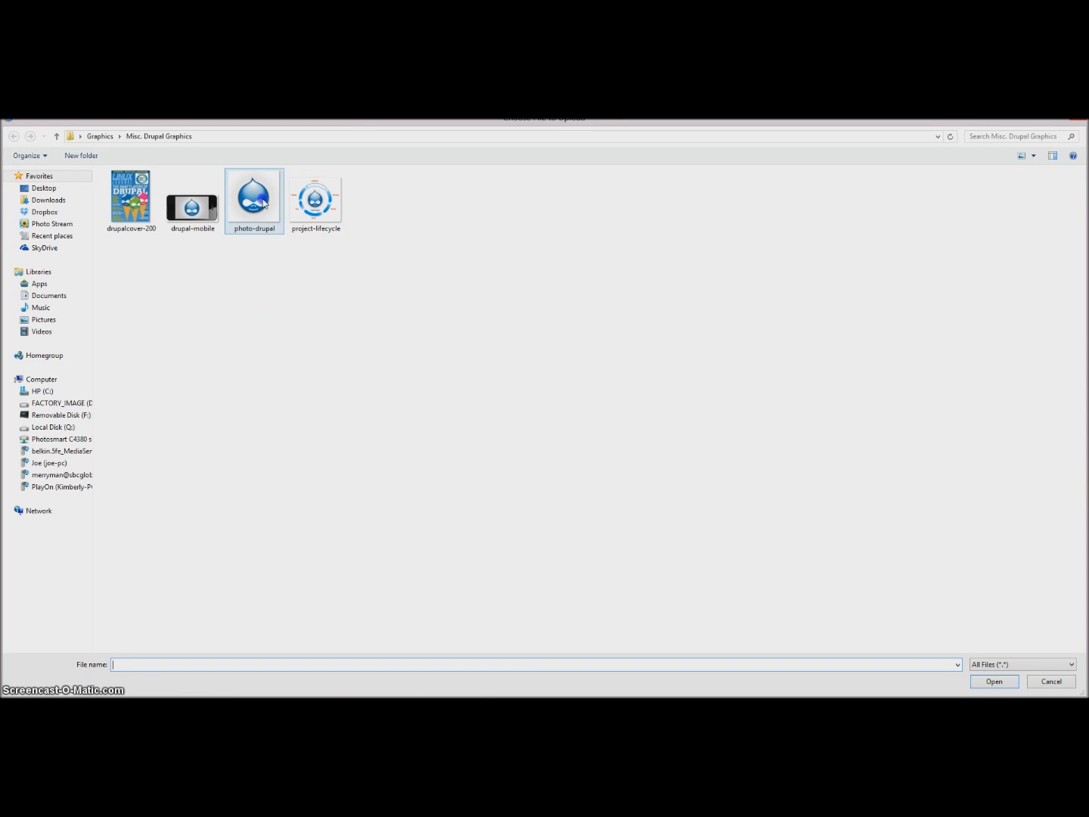
left_click(263, 203)
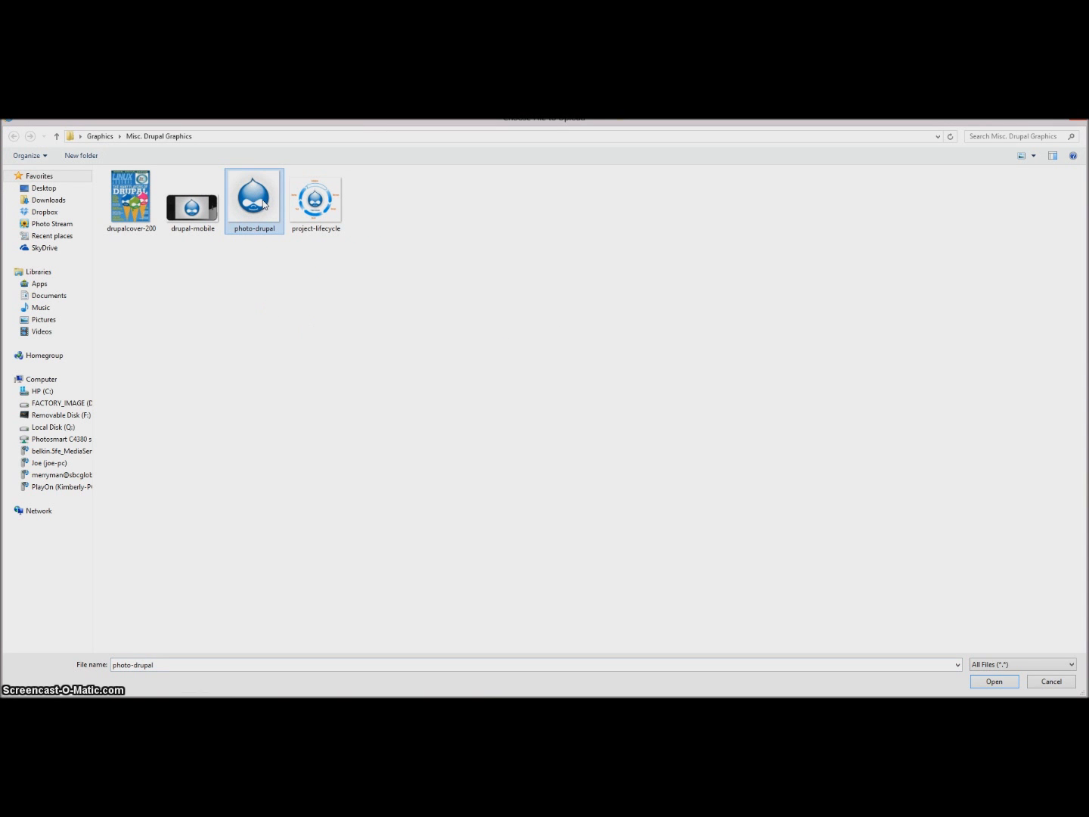
left_click(997, 682)
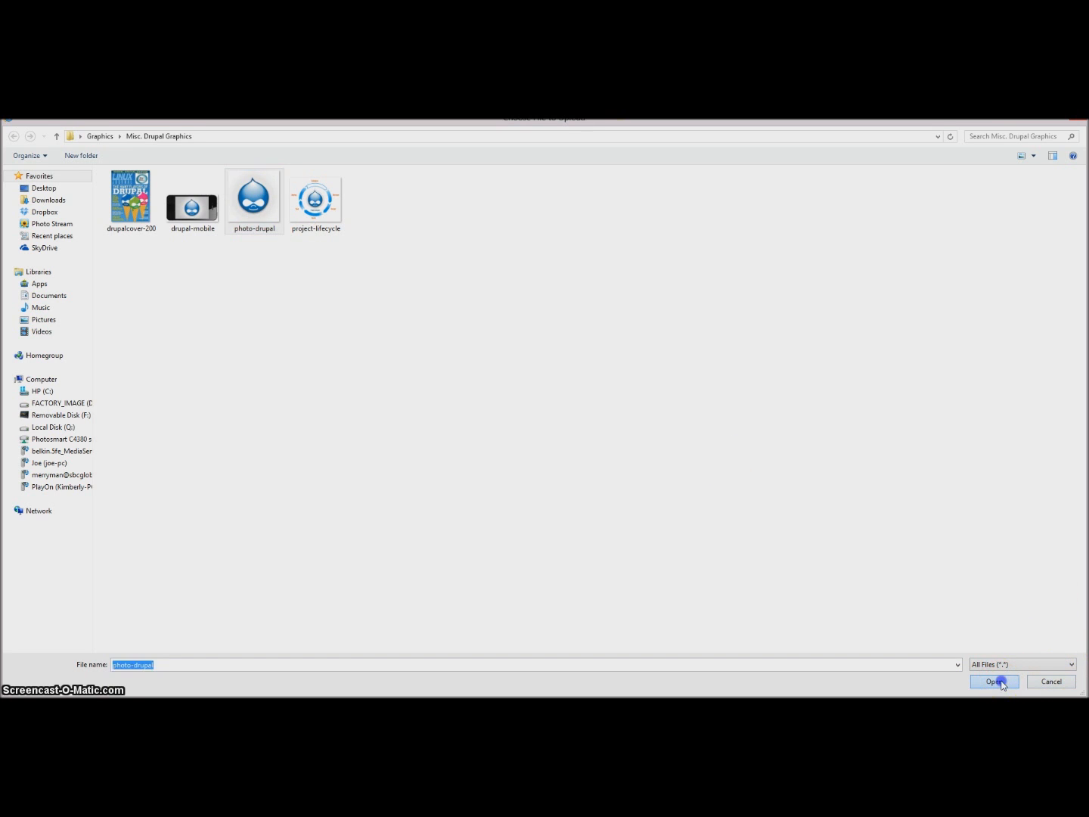
left_click(257, 404)
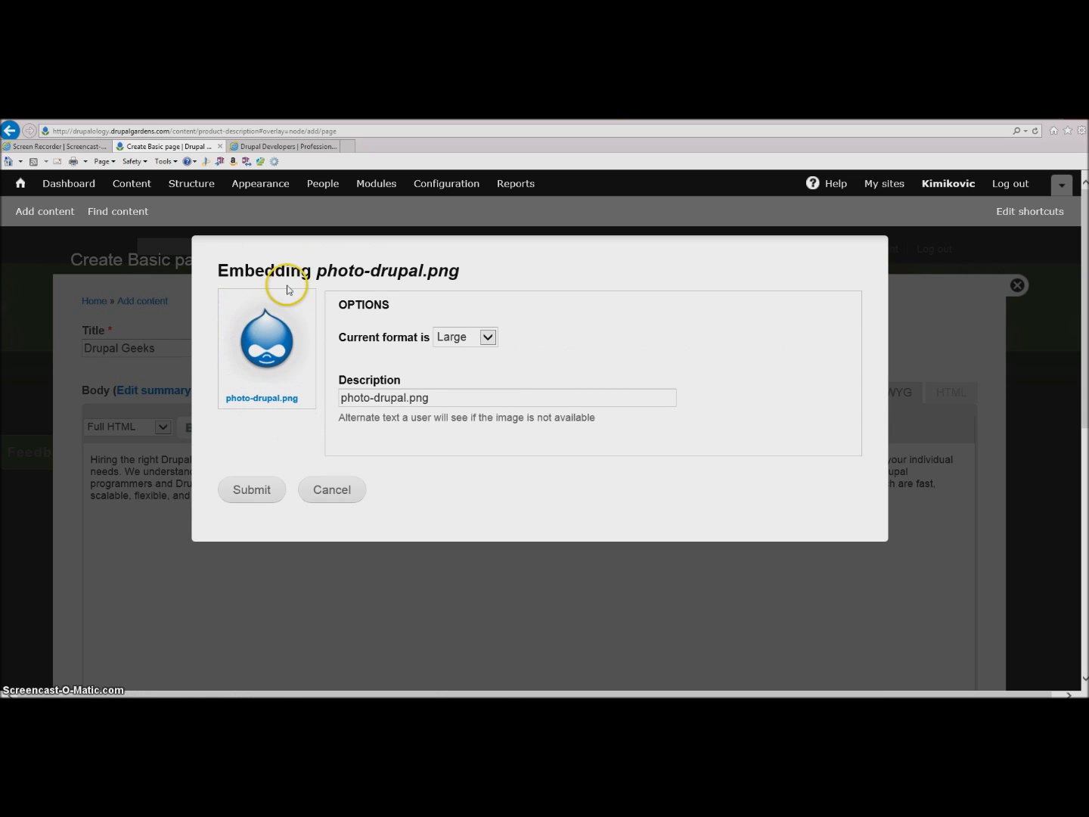
- Embed photo-drupal.png at the start of the body text in the Large format
left_click(488, 336)
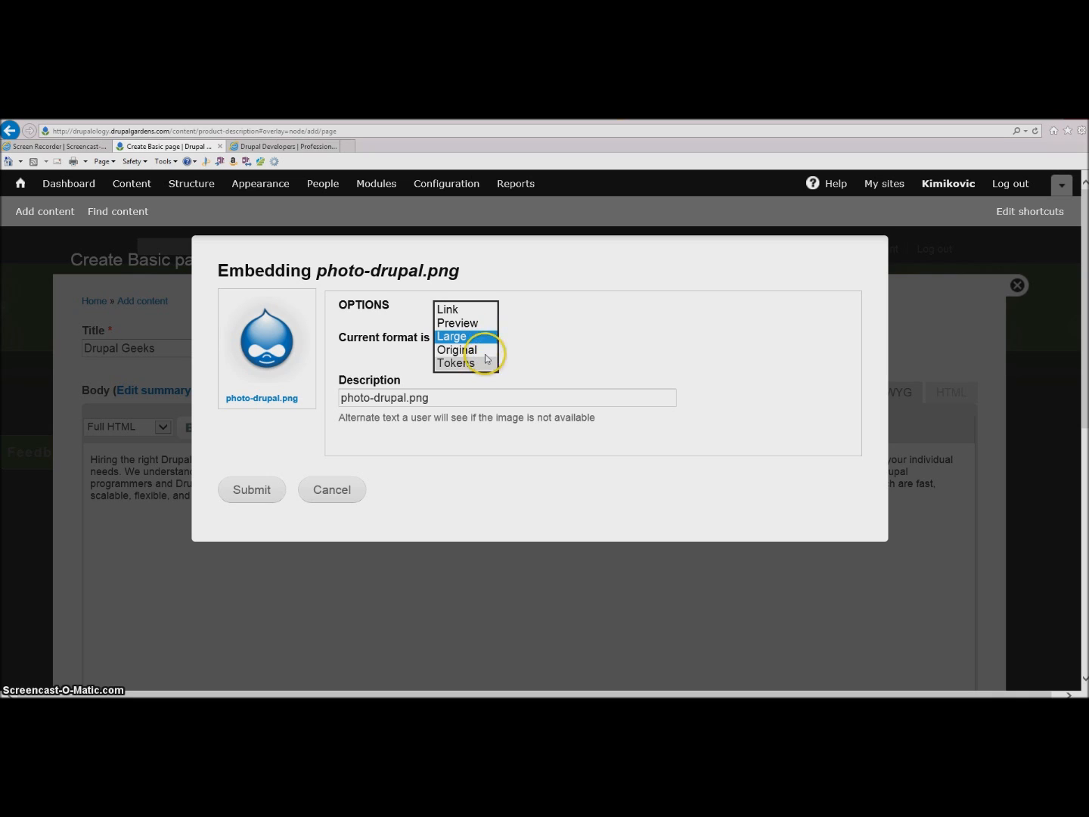
left_click(484, 337)
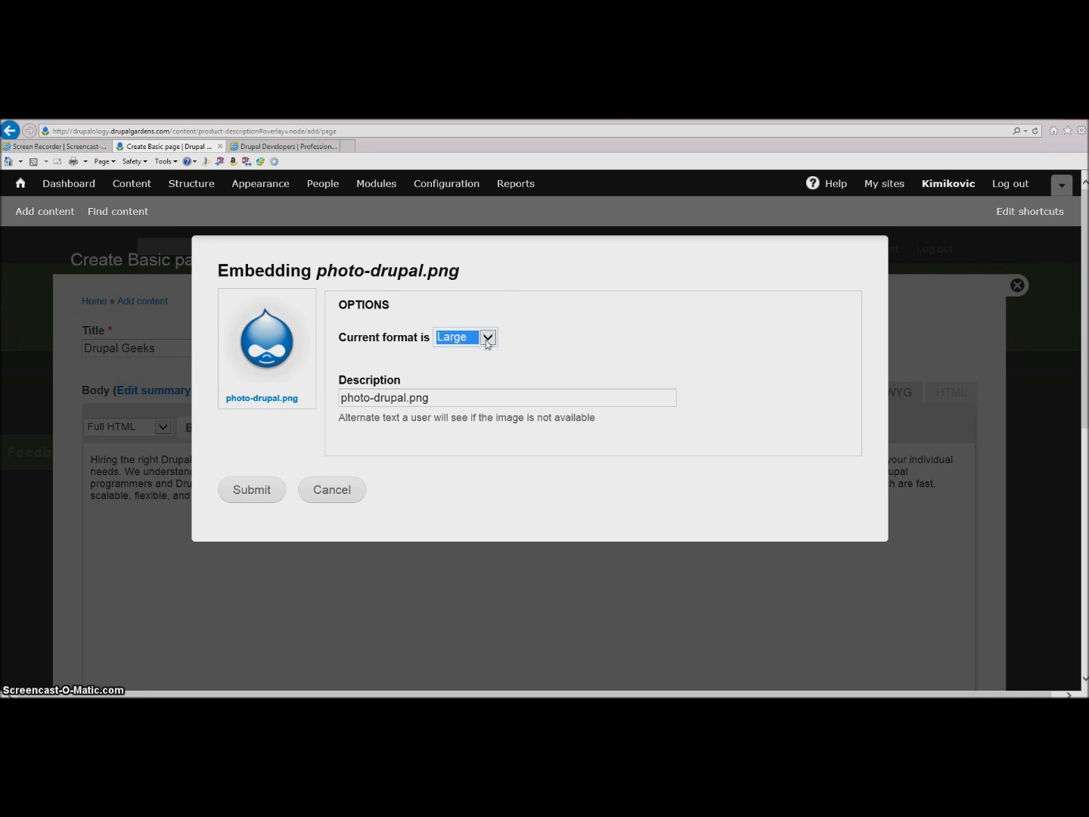
left_click(252, 489)
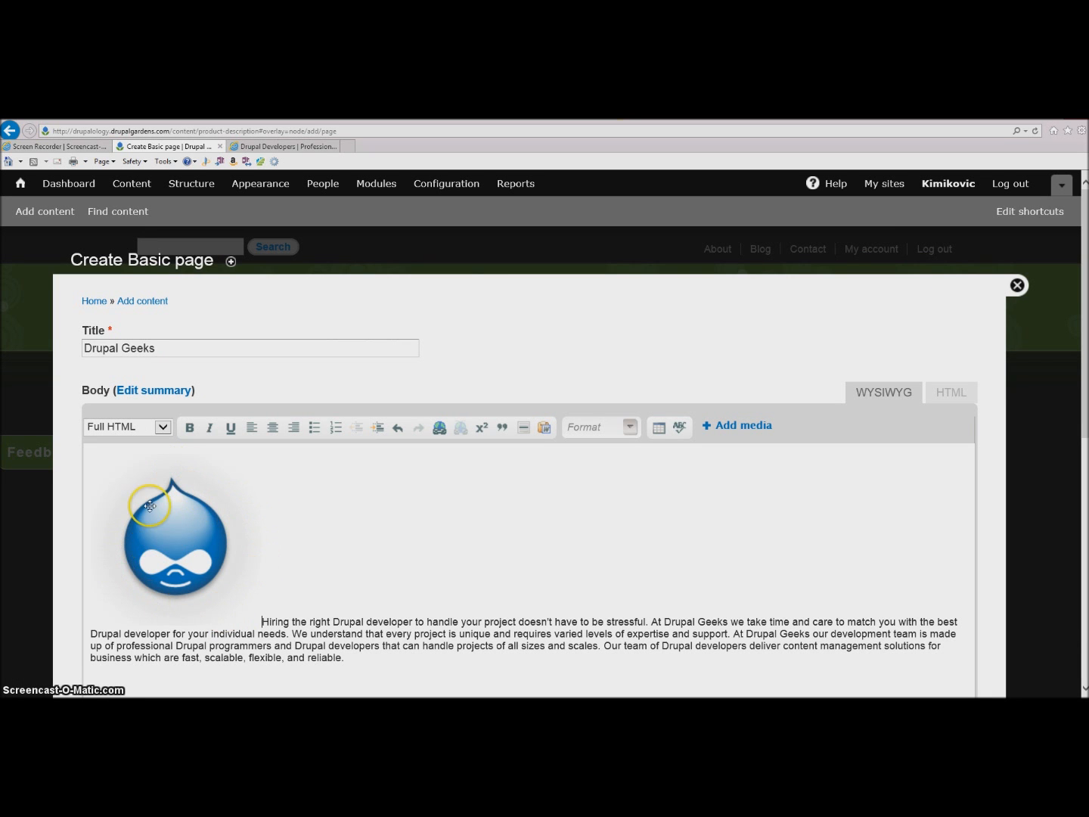
- Provide a menu link for the page with the description "Drupal Geeks Information" and <Main menu> as its parent item
left_click_drag(1085, 401, 1086, 642)
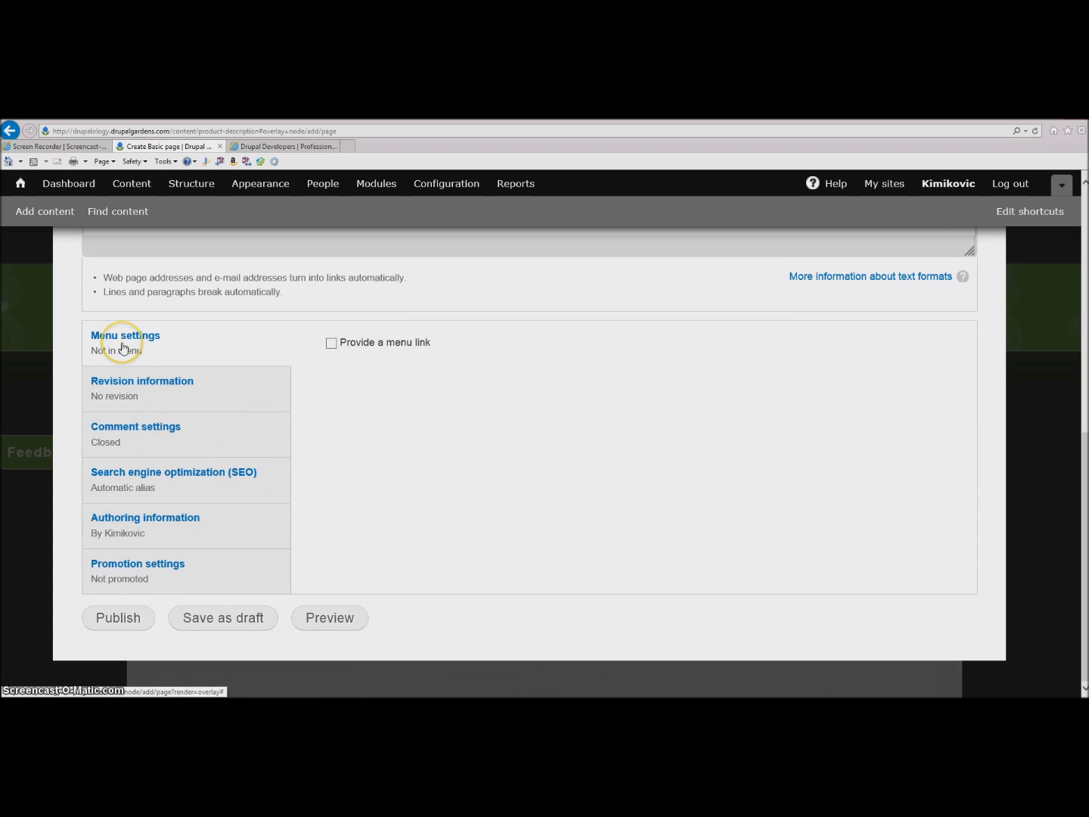
left_click(331, 343)
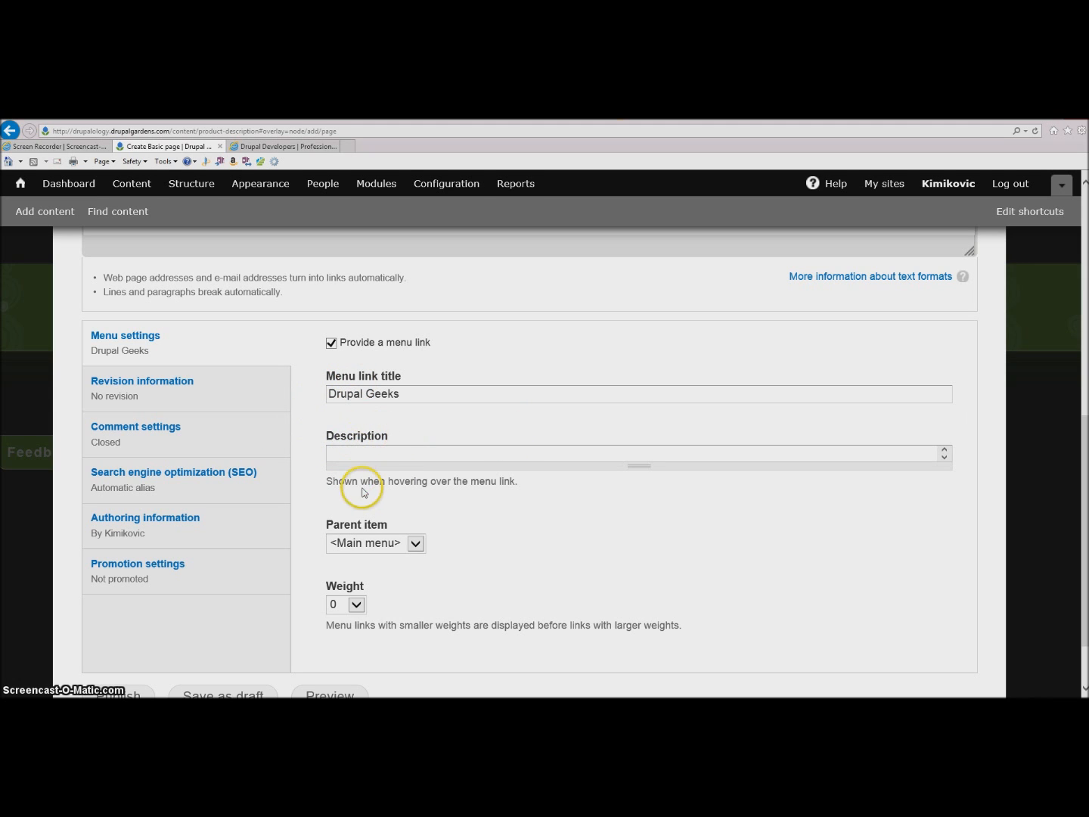
left_click(356, 453)
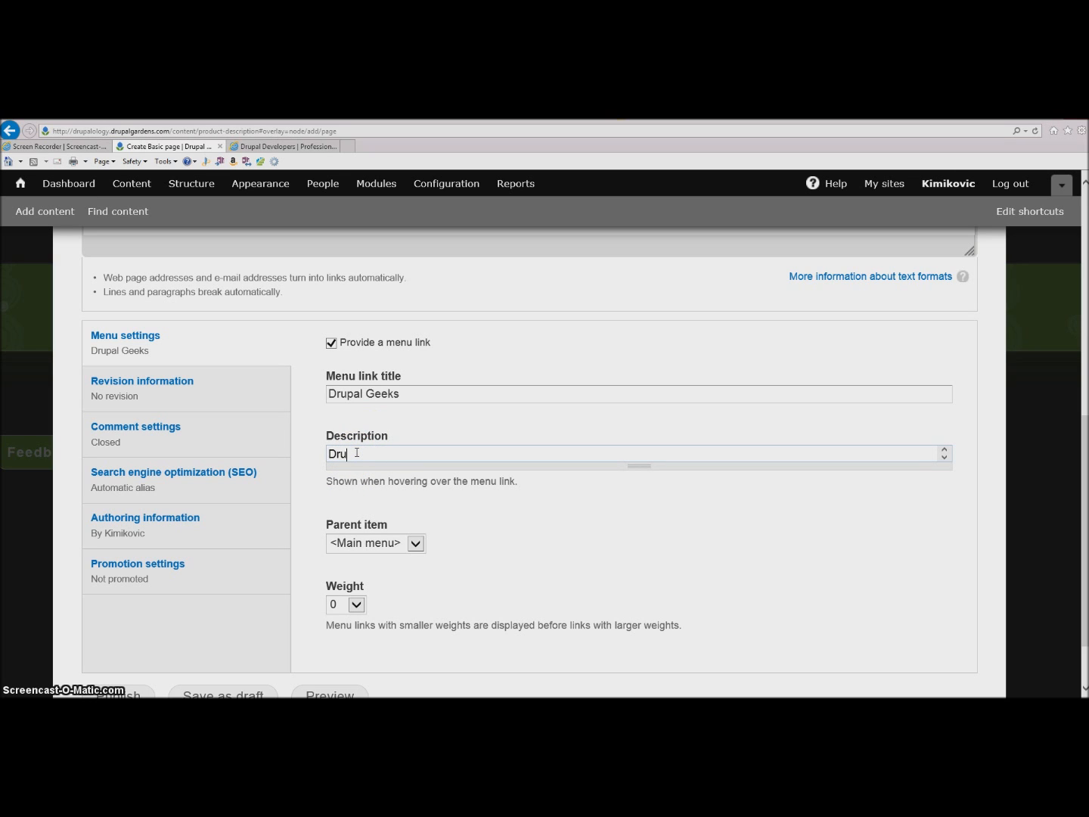
type("Drupal Geeks Information")
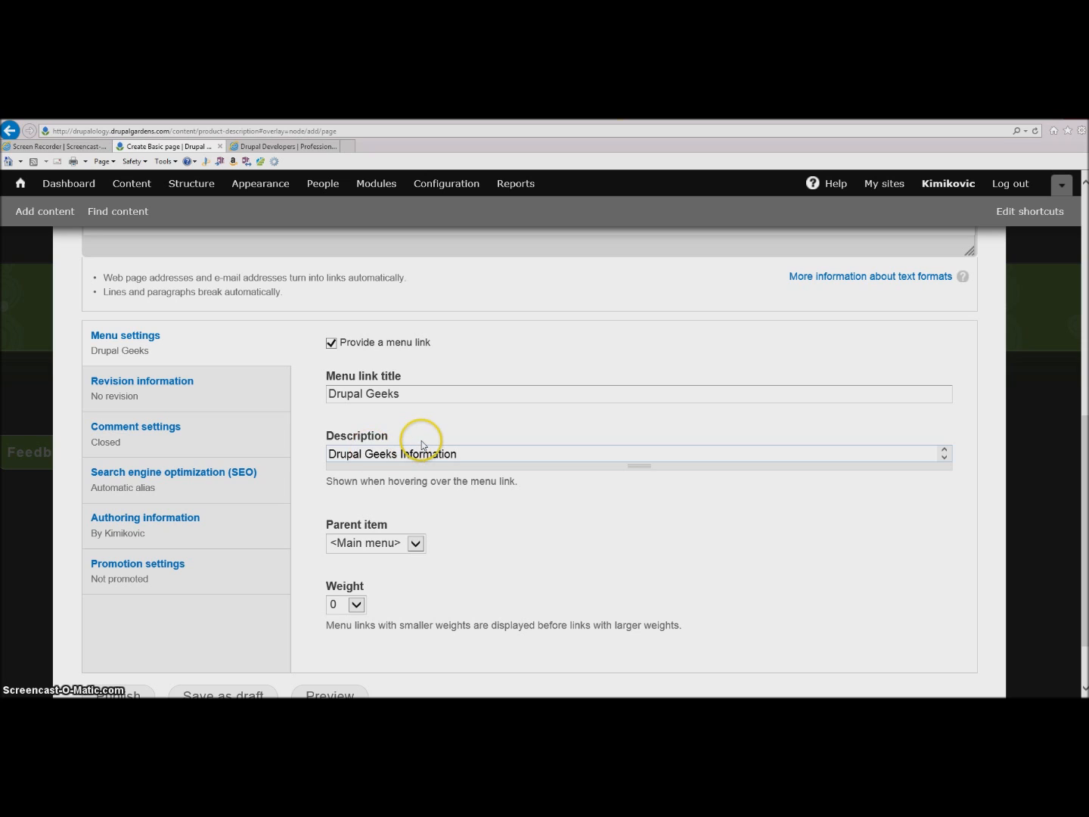
left_click(416, 544)
left_click(417, 546)
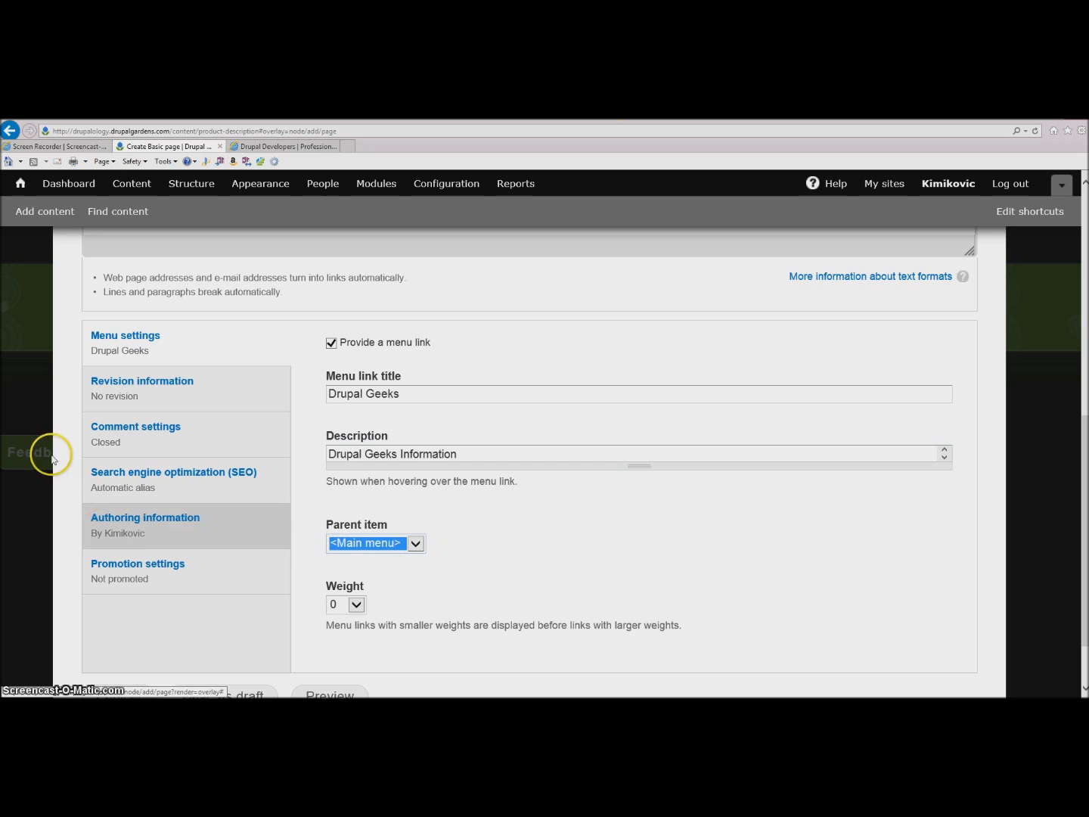
- Review the page's revision information and comment settings
left_click(167, 384)
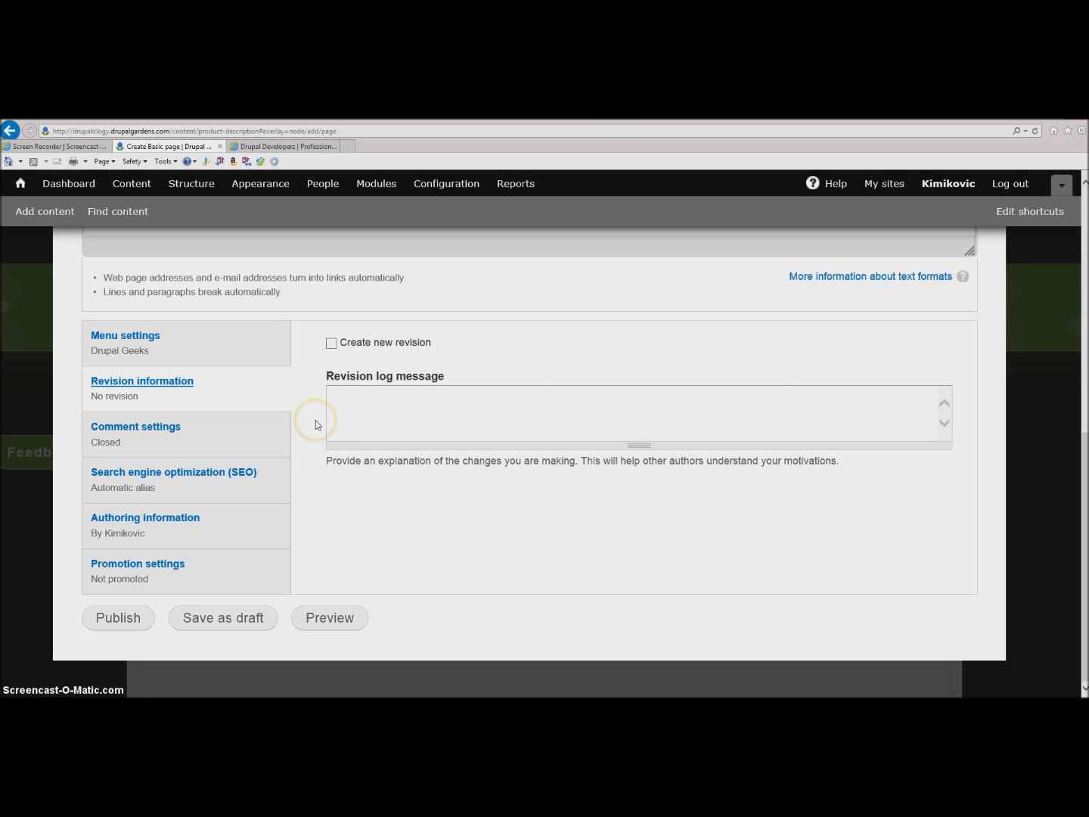
left_click(355, 401)
left_click(121, 430)
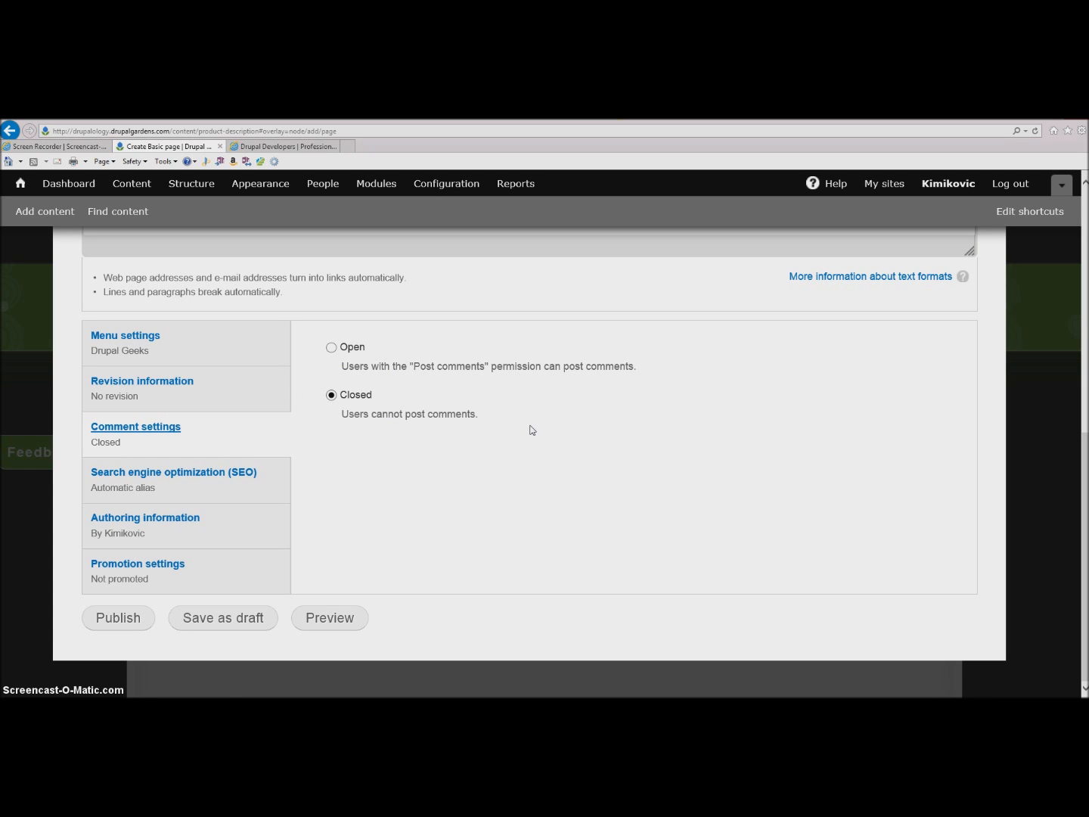
- Open the page's URL alias for manual editing in the SEO settings and re-enable the automatic URL alias
left_click(174, 475)
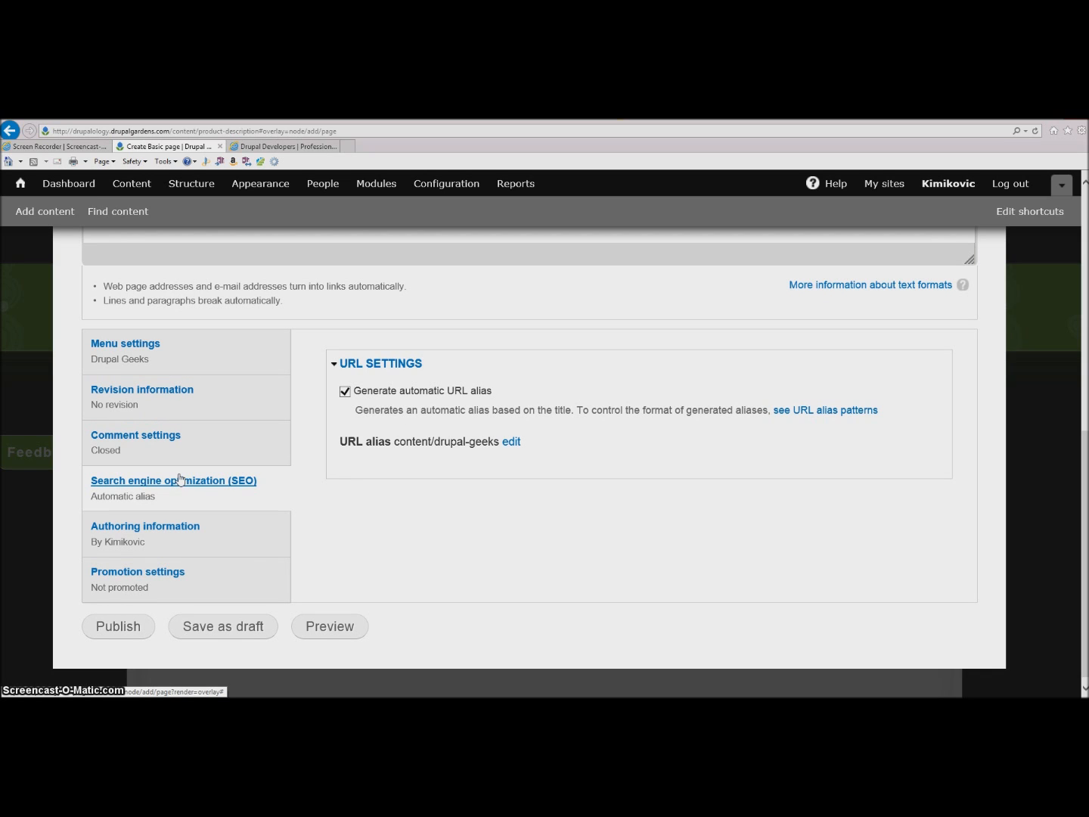
left_click(193, 466)
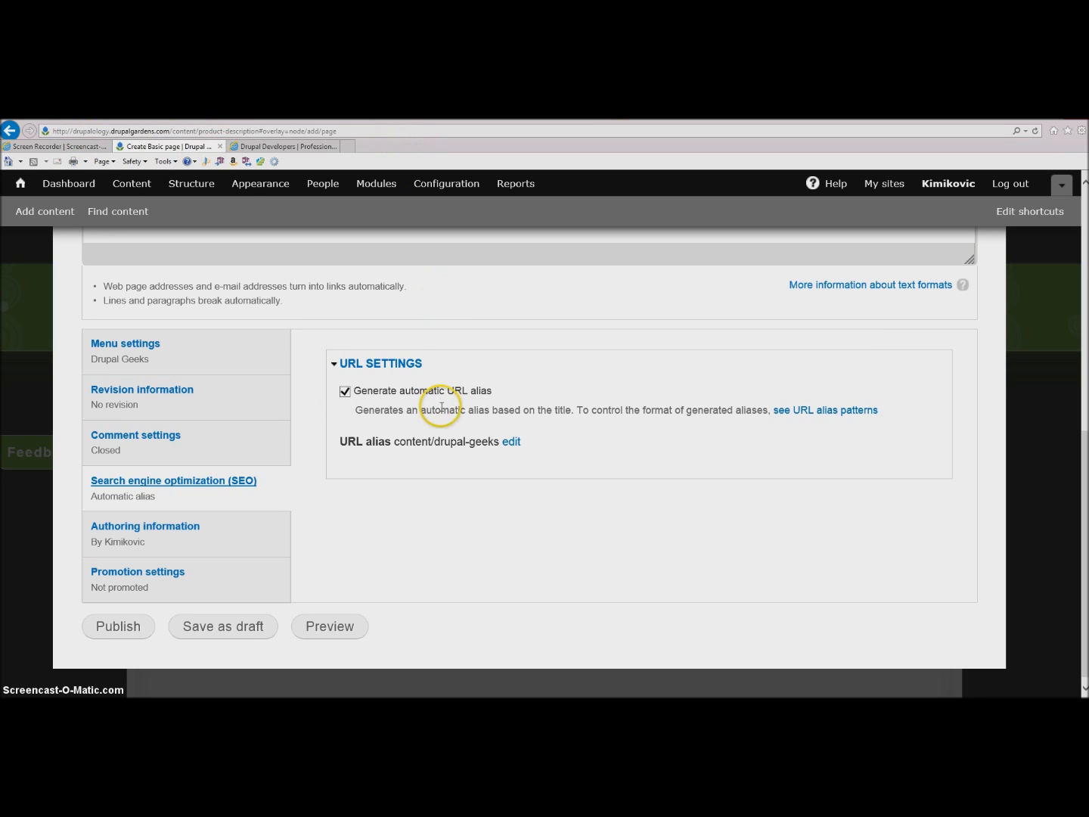
left_click(510, 443)
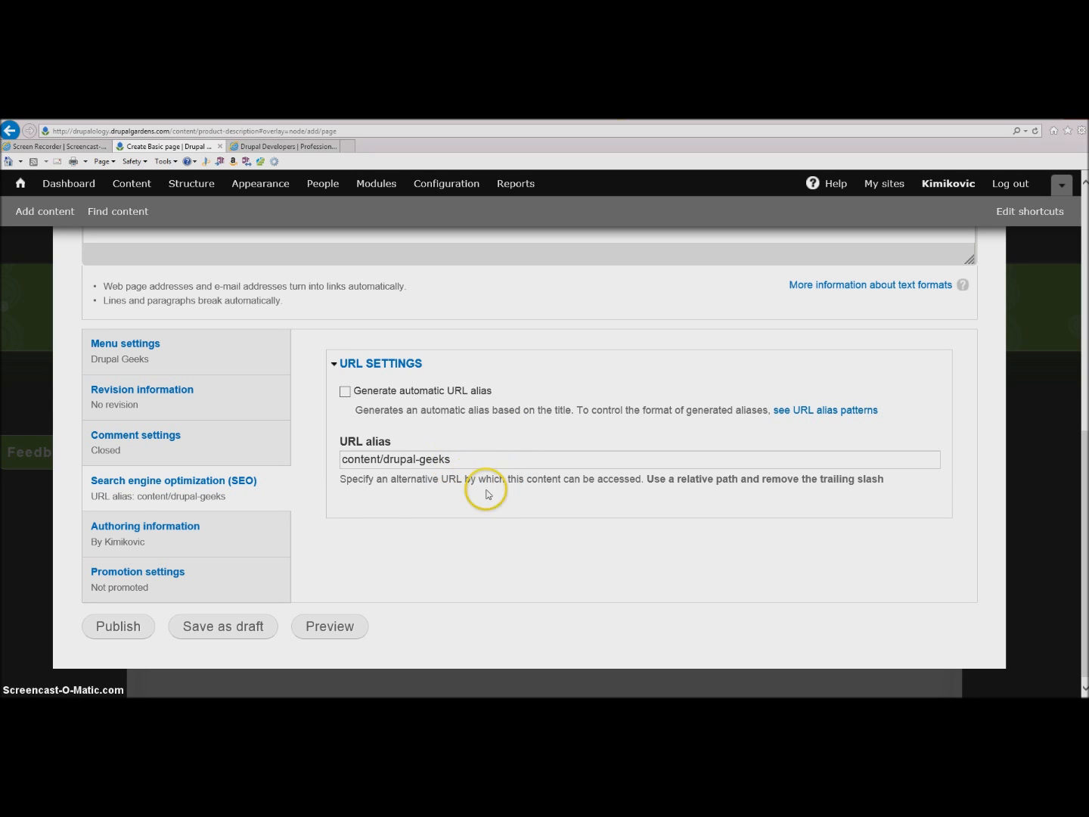
left_click(345, 391)
- Review the page's authoring information and promotion settings
left_click(188, 525)
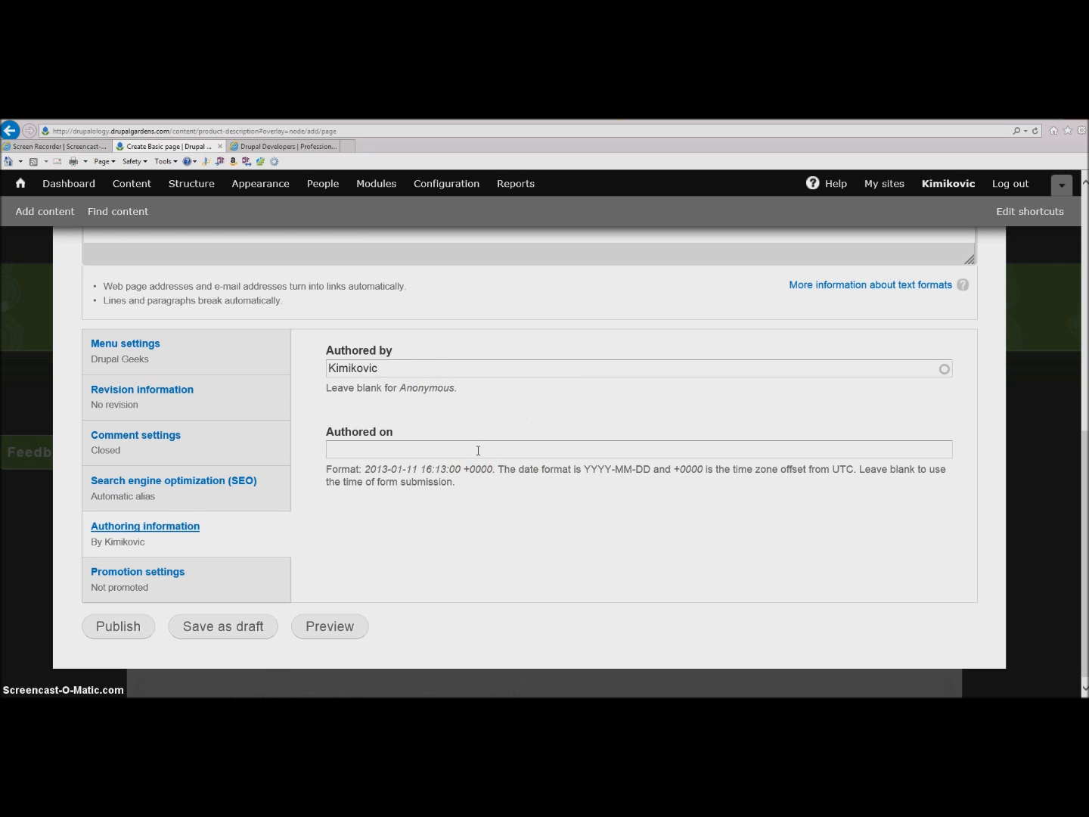
left_click(146, 573)
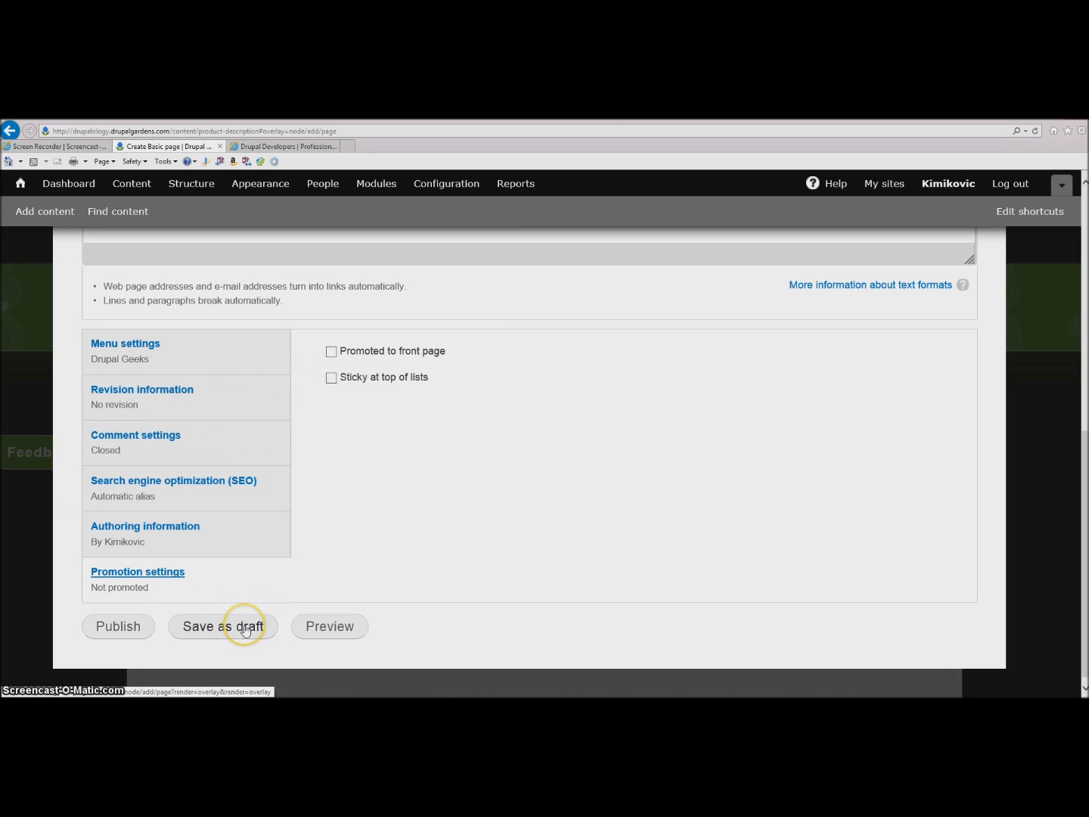
- Preview the Drupal Geeks page and look over its trimmed and full versions
left_click(357, 626)
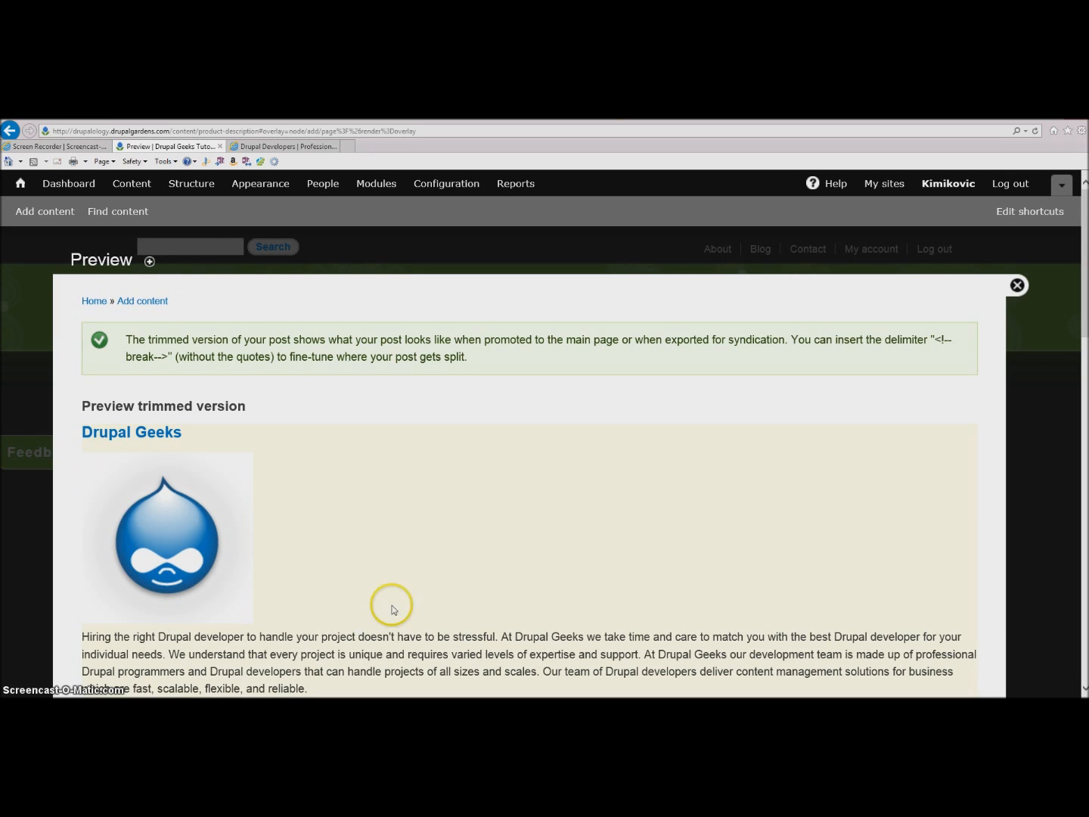
left_click_drag(1086, 276, 1080, 319)
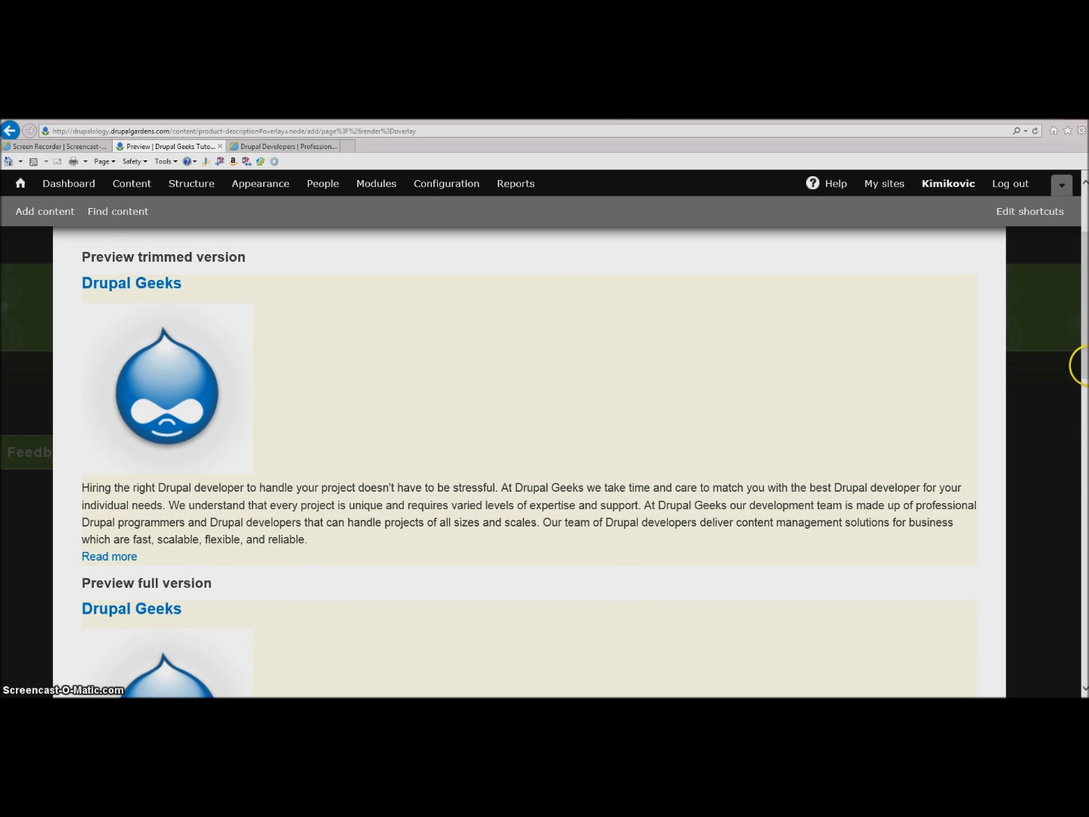
left_click_drag(1079, 348, 1079, 430)
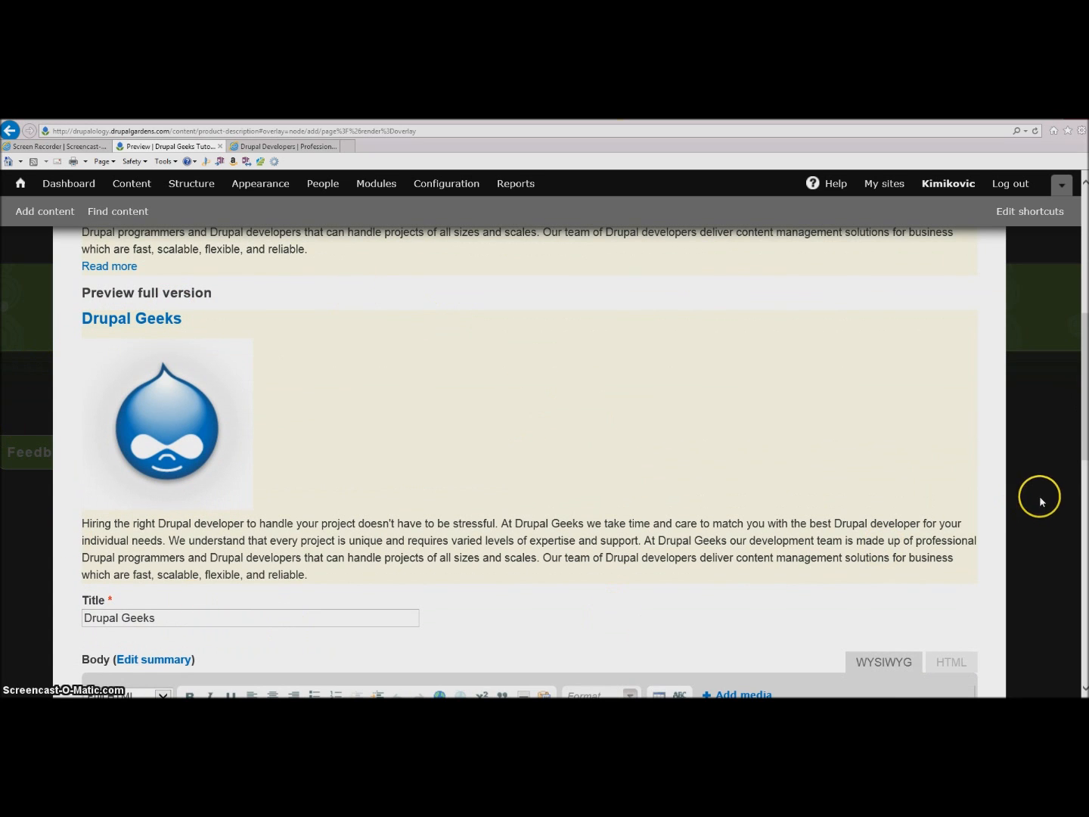
- Publish the Drupal Geeks page and check its image and body text on the live site
left_click_drag(1078, 419, 1086, 533)
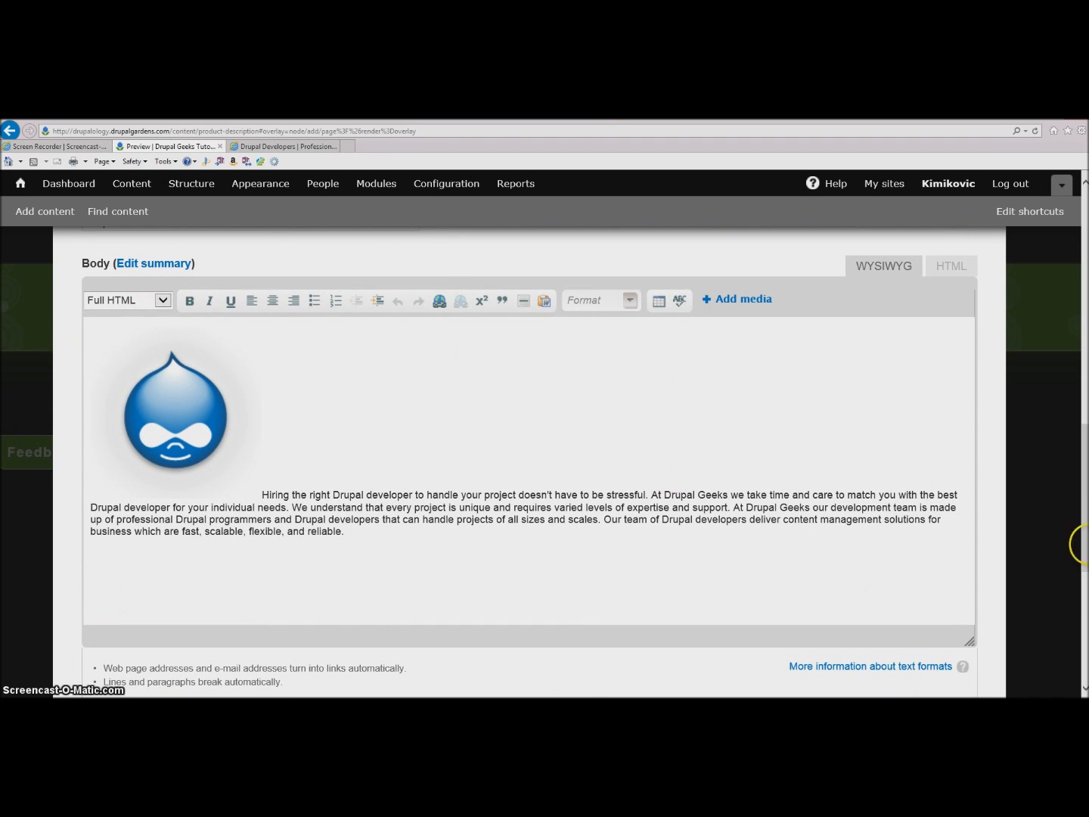
left_click_drag(1086, 484, 1086, 586)
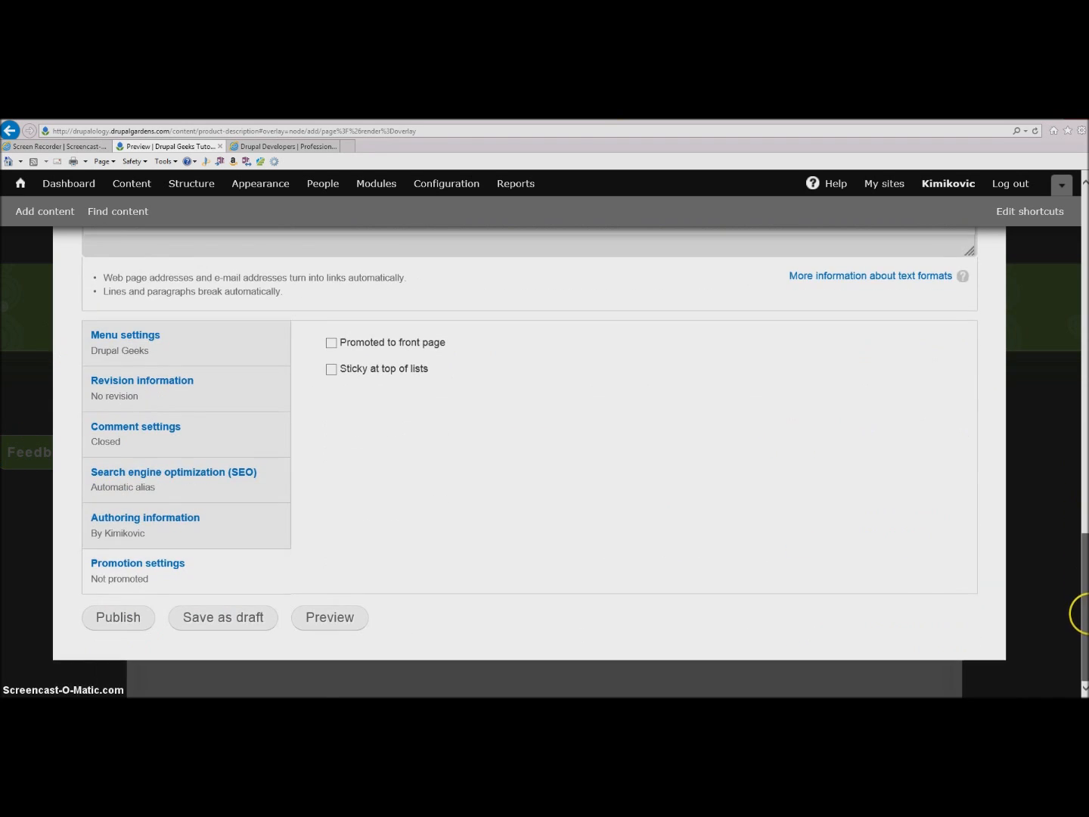
left_click(117, 617)
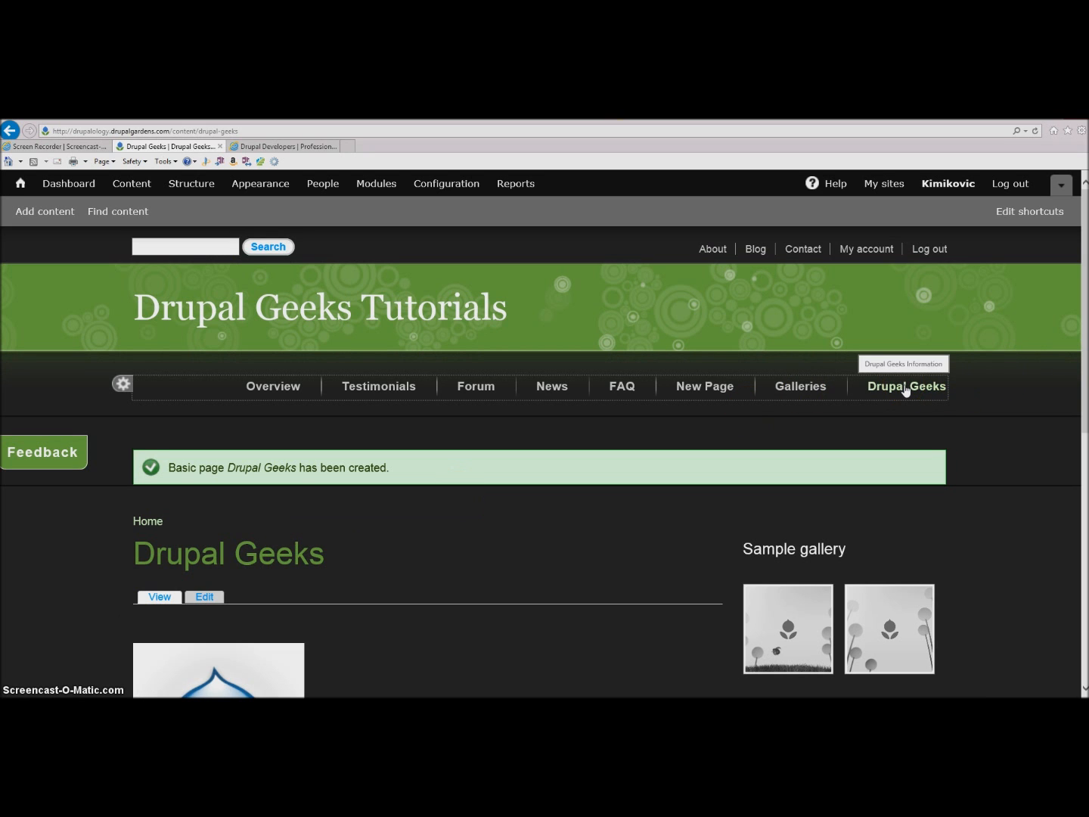
left_click_drag(1079, 296, 1080, 444)
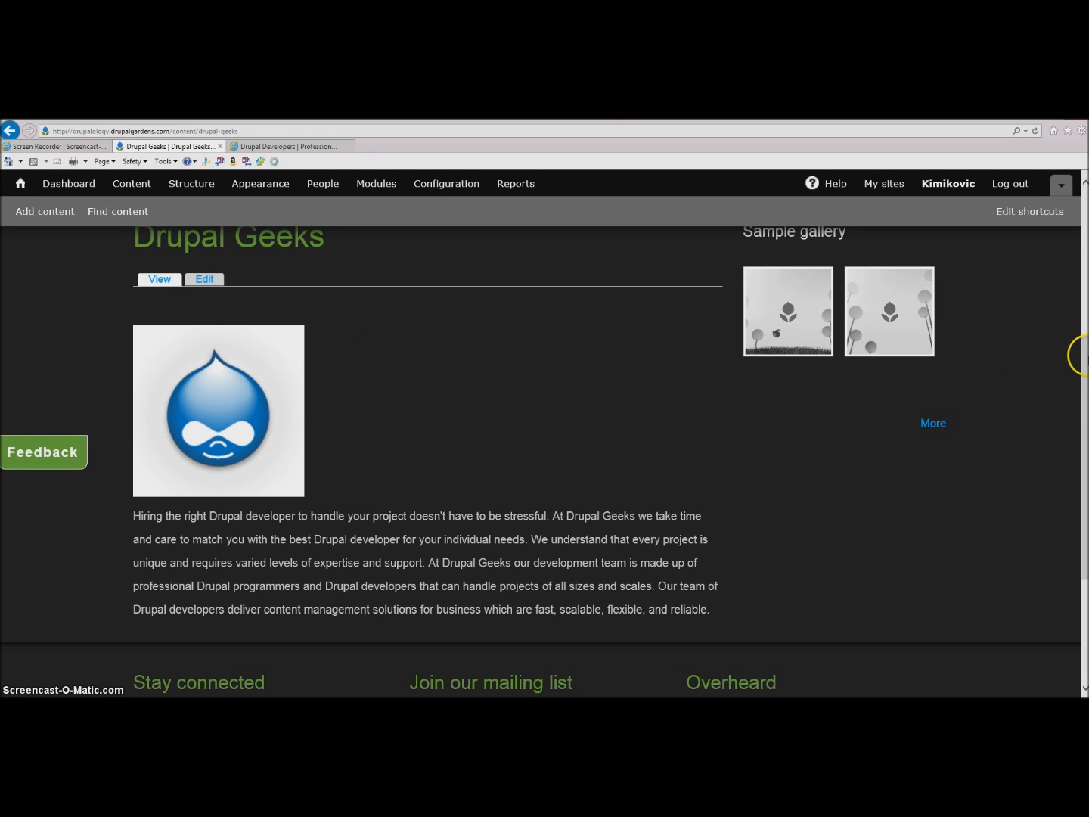
left_click_drag(1085, 344, 1080, 243)
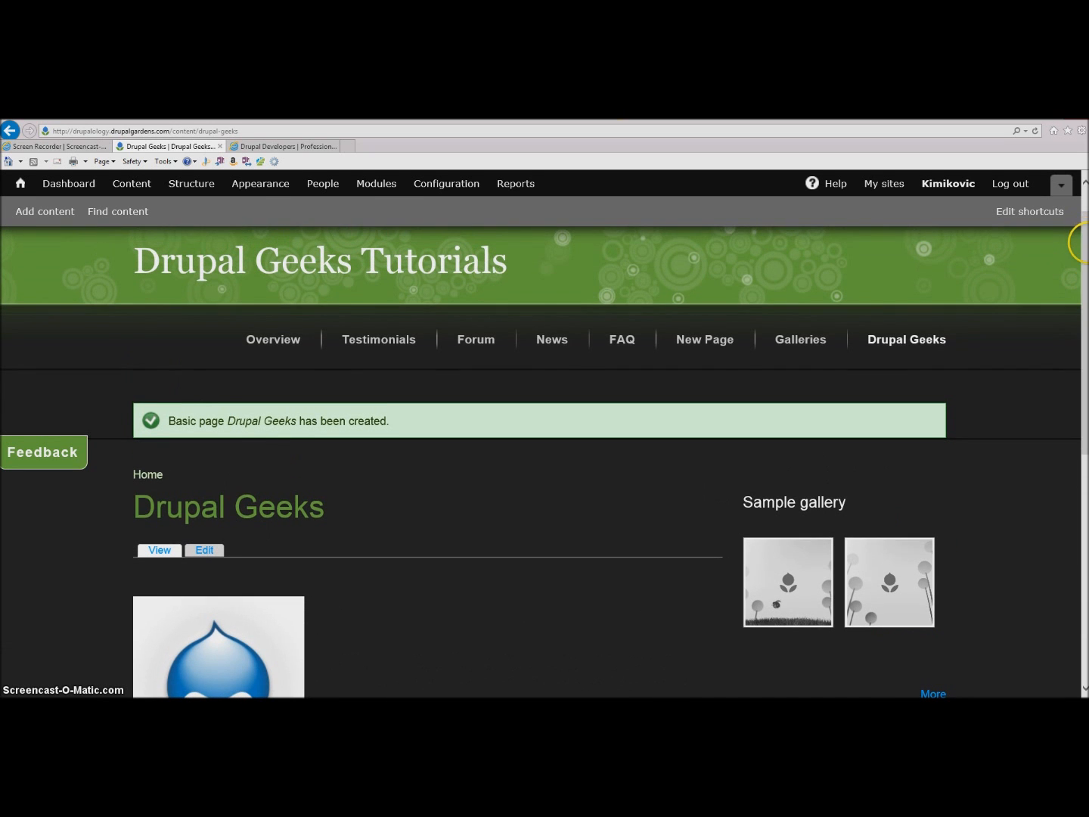